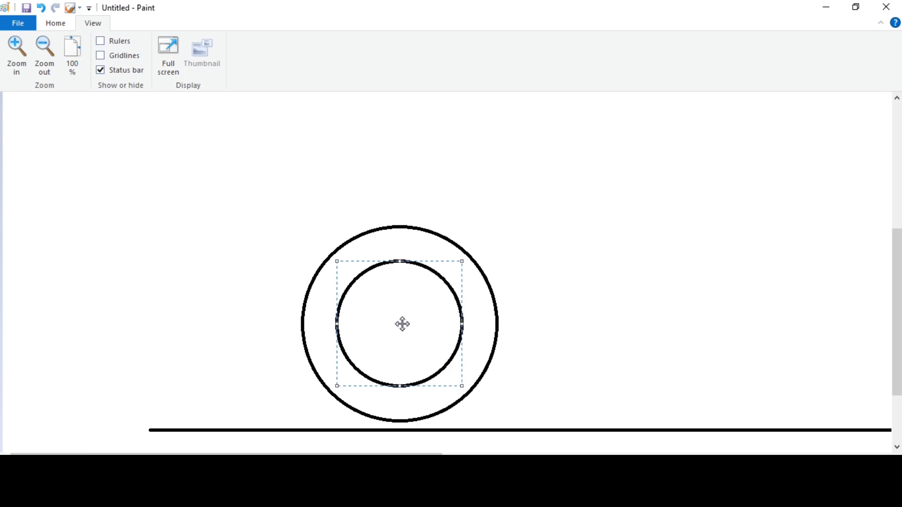
Add a small hub circle at the wheel's center and draw the wheel arch over the tire with two joined curves.
{"action": "left_click", "coordinate": [574, 362]}
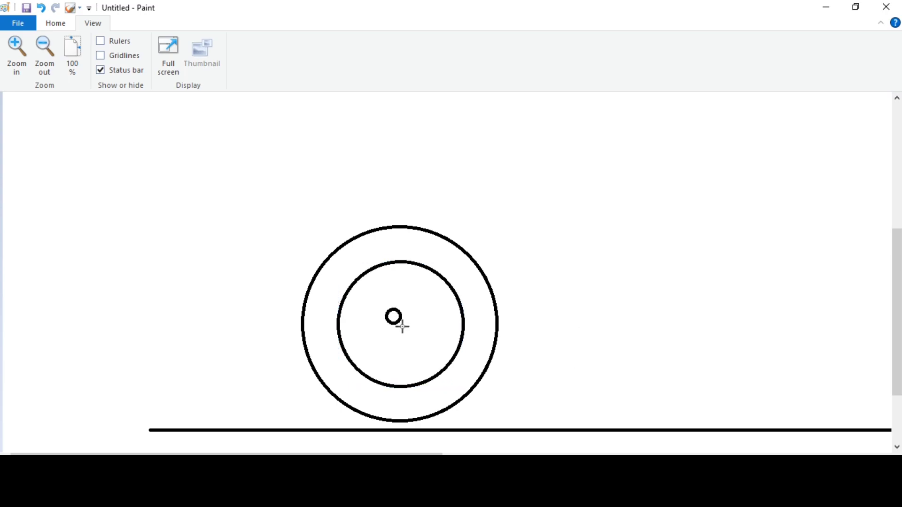
{"action": "left_click", "coordinate": [55, 23]}
{"action": "left_click", "coordinate": [264, 42]}
{"action": "left_click_drag", "start_coordinate": [284, 326], "coordinate": [402, 203]}
{"action": "left_click_drag", "start_coordinate": [344, 264], "coordinate": [293, 271]}
{"action": "left_click_drag", "start_coordinate": [321, 201], "coordinate": [315, 204]}
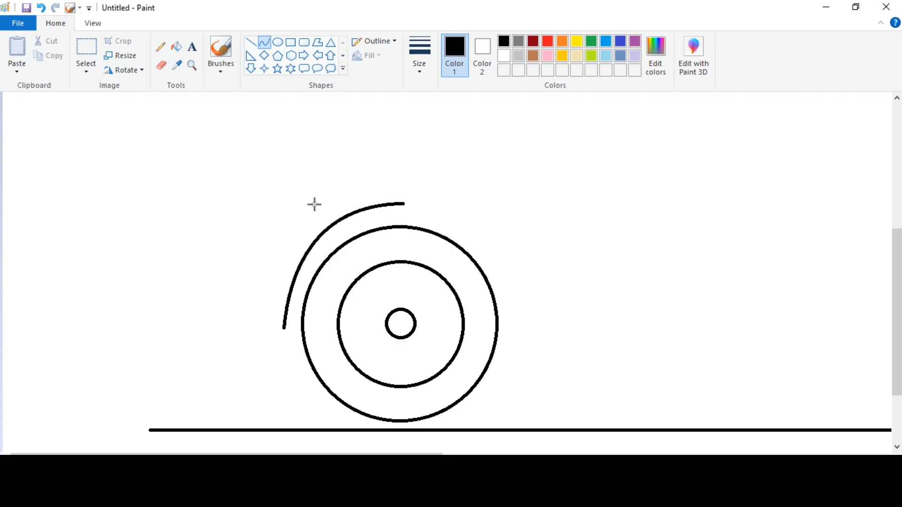
{"action": "left_click_drag", "start_coordinate": [403, 204], "coordinate": [518, 334]}
{"action": "left_click_drag", "start_coordinate": [441, 204], "coordinate": [511, 214]}
{"action": "left_click_drag", "start_coordinate": [513, 268], "coordinate": [516, 268]}
{"action": "left_click", "coordinate": [565, 262]}
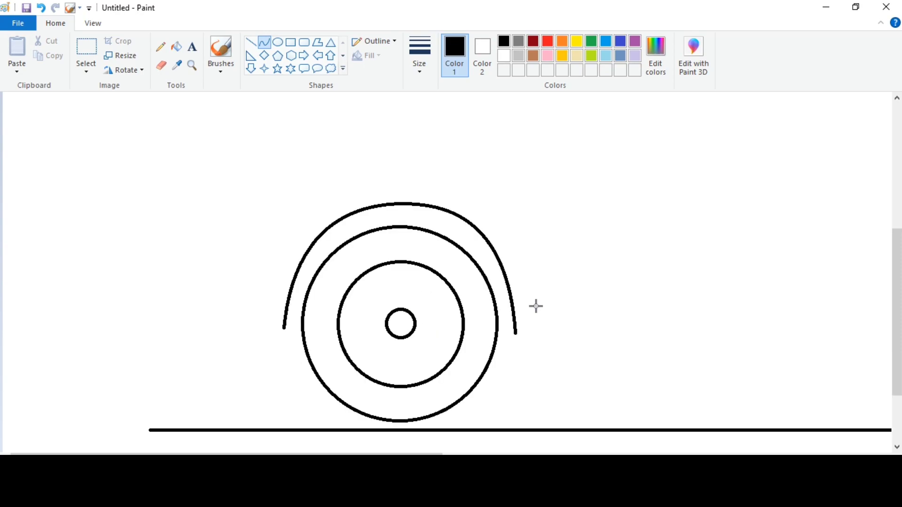
Draw the front bumper outline from the arch's front end, with a nearly horizontal underside, a curved lower corner and a stepped upper front.
{"action": "left_click", "coordinate": [251, 41]}
{"action": "left_click_drag", "start_coordinate": [243, 327], "coordinate": [284, 330]}
{"action": "left_click", "coordinate": [264, 42]}
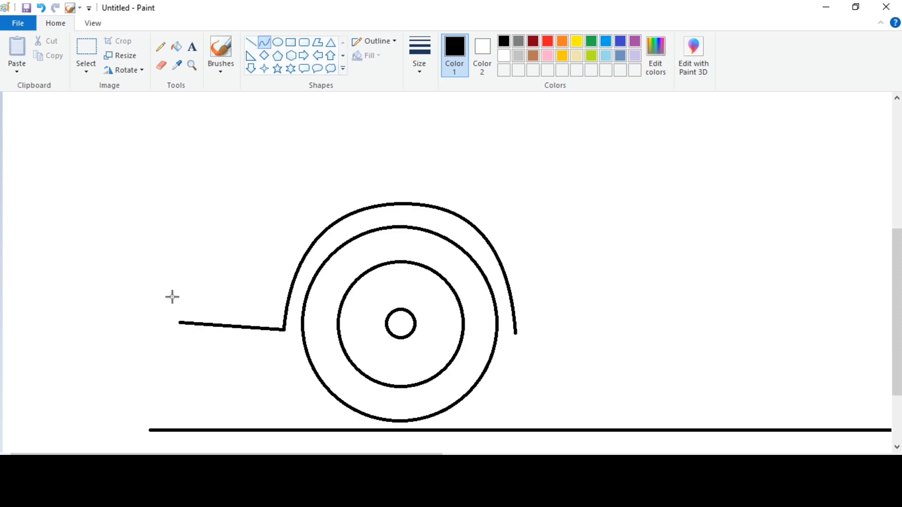
{"action": "mouse_move", "coordinate": [178, 323]}
{"action": "left_mouse_down"}
{"action": "mouse_move", "coordinate": [149, 315]}
{"action": "mouse_move", "coordinate": [168, 319]}
{"action": "left_mouse_up"}
{"action": "left_click", "coordinate": [251, 42]}
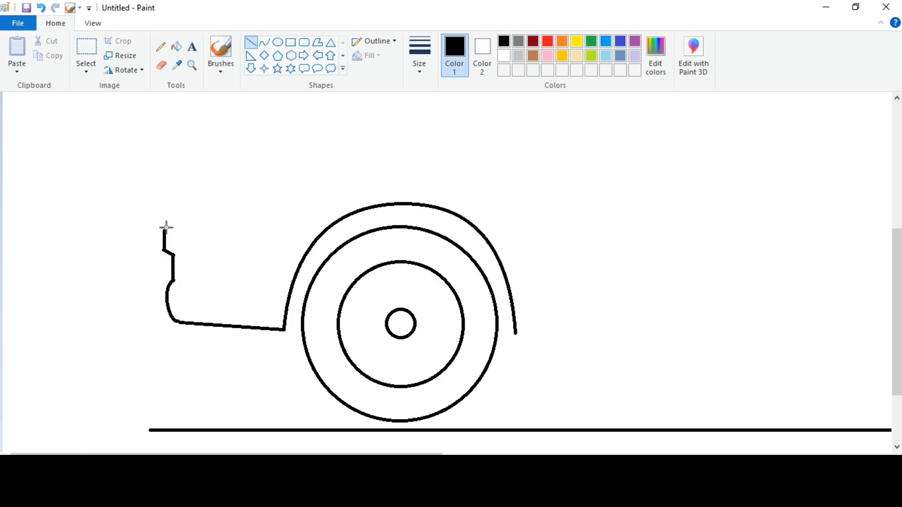
Draw the hood as a long curve rising rearward from the top of the front bumper.
{"action": "scroll", "coordinate": [346, 292], "scroll_direction": "up", "scroll_amount": 2}
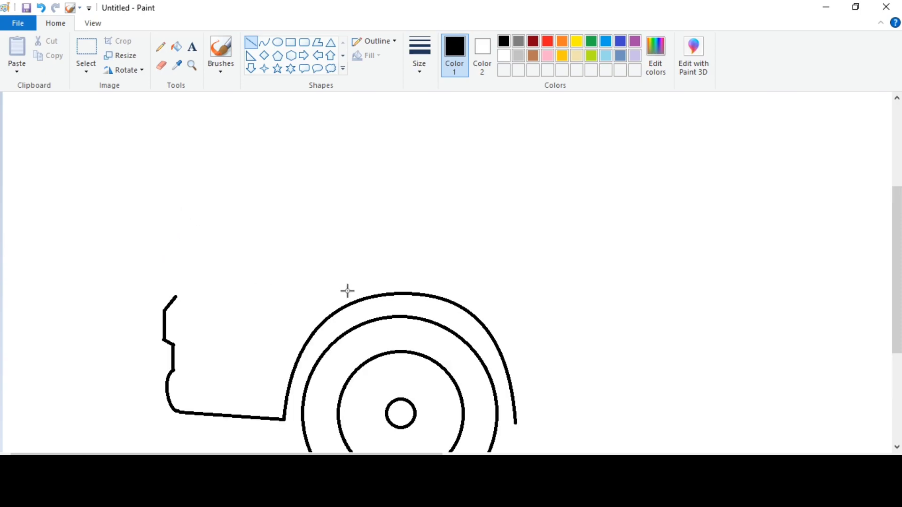
{"action": "left_click", "coordinate": [265, 43]}
{"action": "left_click_drag", "start_coordinate": [176, 296], "coordinate": [211, 210]}
{"action": "left_click_drag", "start_coordinate": [445, 229], "coordinate": [438, 229]}
{"action": "left_click", "coordinate": [138, 215]}
Outline the almond-shaped headlight below the front of the hood using curves for its upper, lower and rounded rear edges.
{"action": "left_click", "coordinate": [97, 25]}
{"action": "left_click", "coordinate": [45, 56]}
{"action": "left_click", "coordinate": [18, 59]}
{"action": "mouse_move", "coordinate": [225, 454]}
{"action": "left_mouse_down"}
{"action": "mouse_move", "coordinate": [281, 454]}
{"action": "mouse_move", "coordinate": [226, 454]}
{"action": "left_mouse_up"}
{"action": "scroll", "coordinate": [447, 273], "scroll_direction": "down", "scroll_amount": 4}
{"action": "left_click", "coordinate": [55, 23]}
{"action": "left_click_drag", "start_coordinate": [187, 292], "coordinate": [282, 223]}
{"action": "left_click_drag", "start_coordinate": [239, 254], "coordinate": [212, 245]}
{"action": "left_click_drag", "start_coordinate": [188, 291], "coordinate": [308, 239]}
{"action": "mouse_move", "coordinate": [248, 266]}
{"action": "left_mouse_down"}
{"action": "mouse_move", "coordinate": [233, 288]}
{"action": "mouse_move", "coordinate": [283, 268]}
{"action": "mouse_move", "coordinate": [250, 286]}
{"action": "mouse_move", "coordinate": [292, 275]}
{"action": "left_mouse_up"}
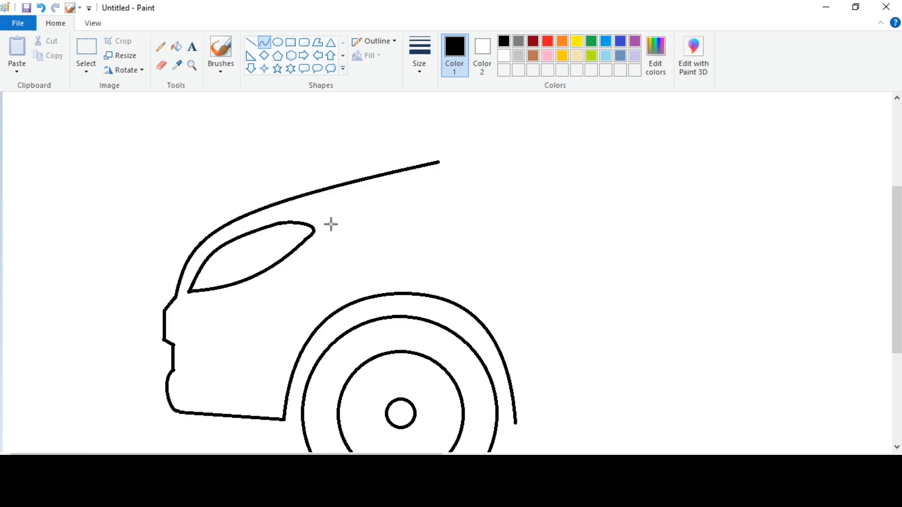
{"action": "left_click_drag", "start_coordinate": [323, 225], "coordinate": [315, 227]}
Draw two curved inner lines in the headlight and short straight grille bars between it and the hood's front edge.
{"action": "left_click_drag", "start_coordinate": [221, 281], "coordinate": [230, 277]}
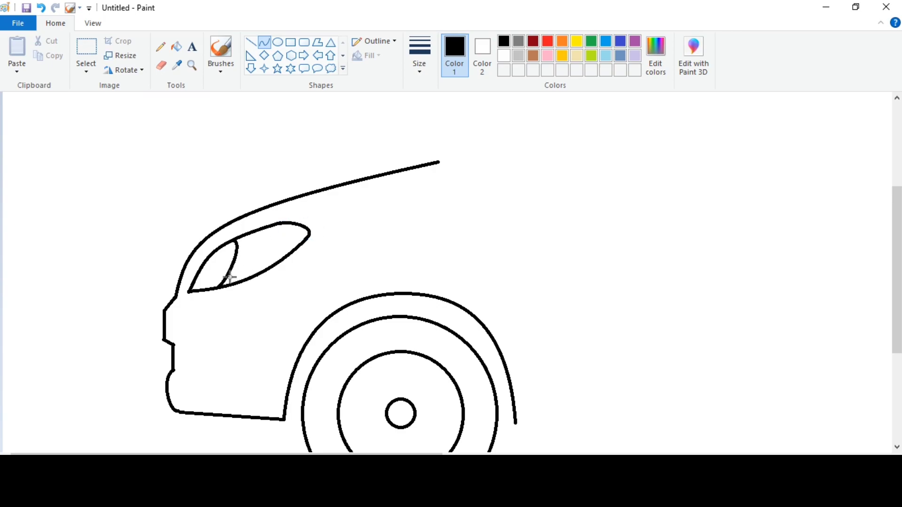
{"action": "left_click_drag", "start_coordinate": [259, 241], "coordinate": [271, 257]}
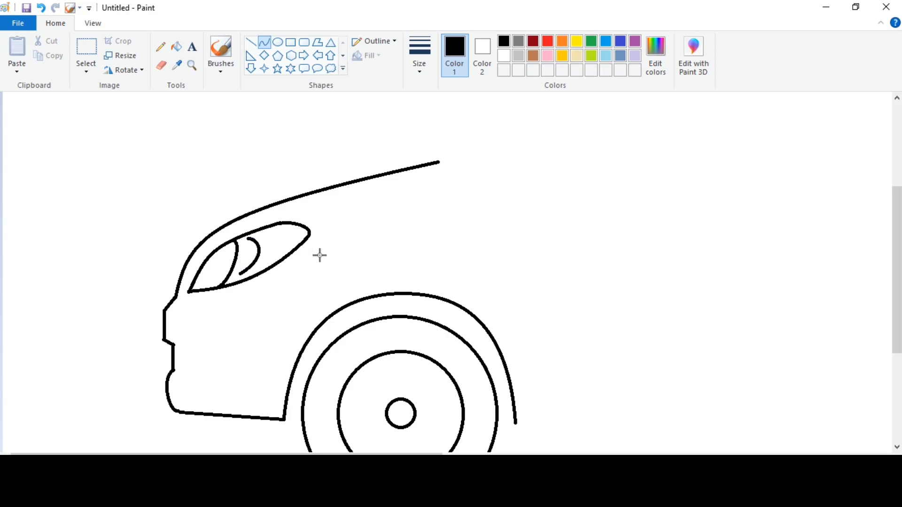
{"action": "left_click", "coordinate": [253, 46]}
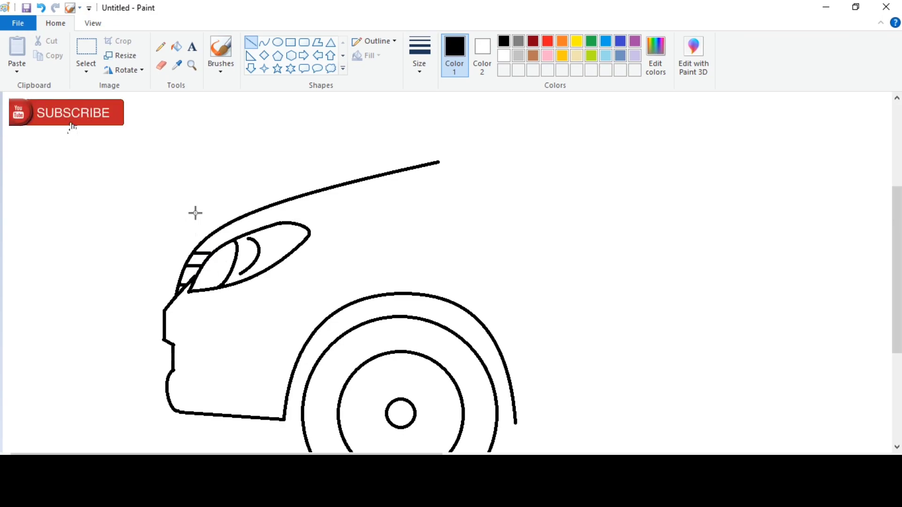
Draw the fog lamp on the bumper with a horizontal upper line and a rounded outline beneath it.
{"action": "mouse_move", "coordinate": [180, 342]}
{"action": "left_mouse_down"}
{"action": "mouse_move", "coordinate": [222, 342]}
{"action": "mouse_move", "coordinate": [208, 368]}
{"action": "mouse_move", "coordinate": [221, 342]}
{"action": "mouse_move", "coordinate": [237, 340]}
{"action": "left_mouse_up"}
{"action": "left_click", "coordinate": [189, 369]}
{"action": "left_click", "coordinate": [192, 368]}
{"action": "left_click", "coordinate": [213, 372]}
{"action": "left_click", "coordinate": [238, 295]}
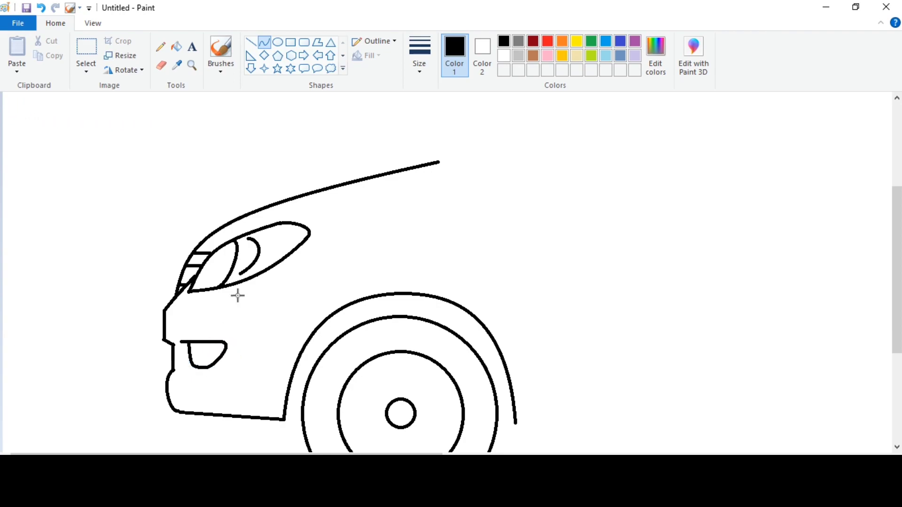
Draw the bumper seam from the headlight's lower edge to the wheel arch, with a diagonal, a rounded corner and a horizontal line.
{"action": "left_click_drag", "start_coordinate": [245, 281], "coordinate": [341, 310]}
{"action": "key", "text": "ctrl+z"}
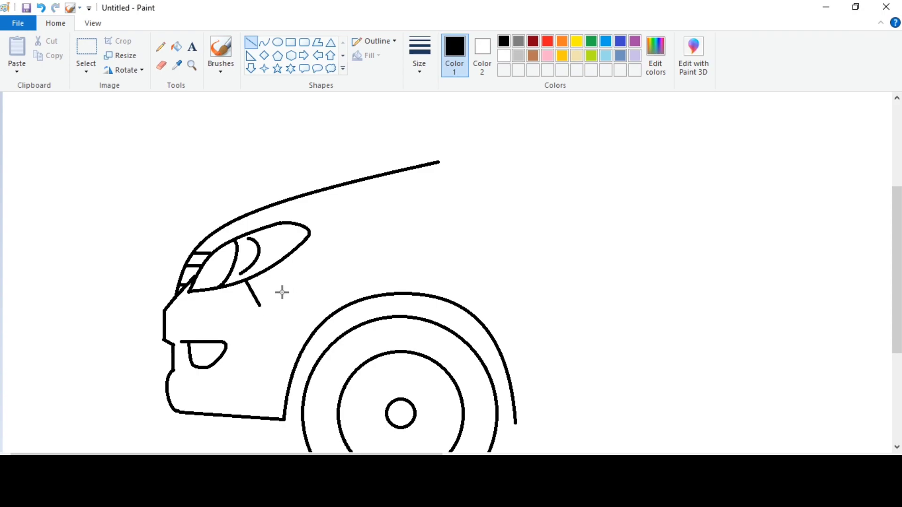
{"action": "left_click", "coordinate": [264, 42]}
{"action": "left_click_drag", "start_coordinate": [261, 310], "coordinate": [337, 310]}
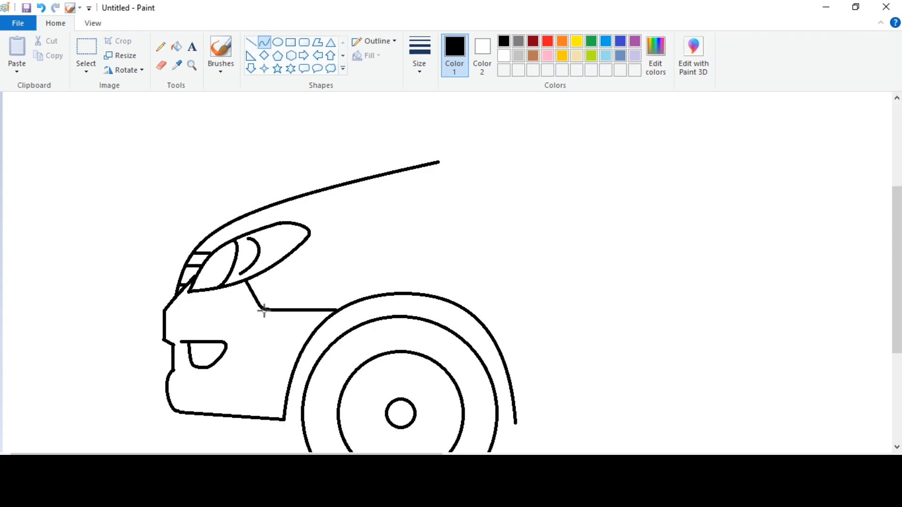
Draw a curve from the hood's rear end up along the windshield slope into the beginning of the roof.
{"action": "scroll", "coordinate": [313, 326], "scroll_direction": "up", "scroll_amount": 2}
{"action": "scroll", "coordinate": [282, 340], "scroll_direction": "right", "scroll_amount": 4}
{"action": "scroll", "coordinate": [245, 355], "scroll_direction": "down", "scroll_amount": 2}
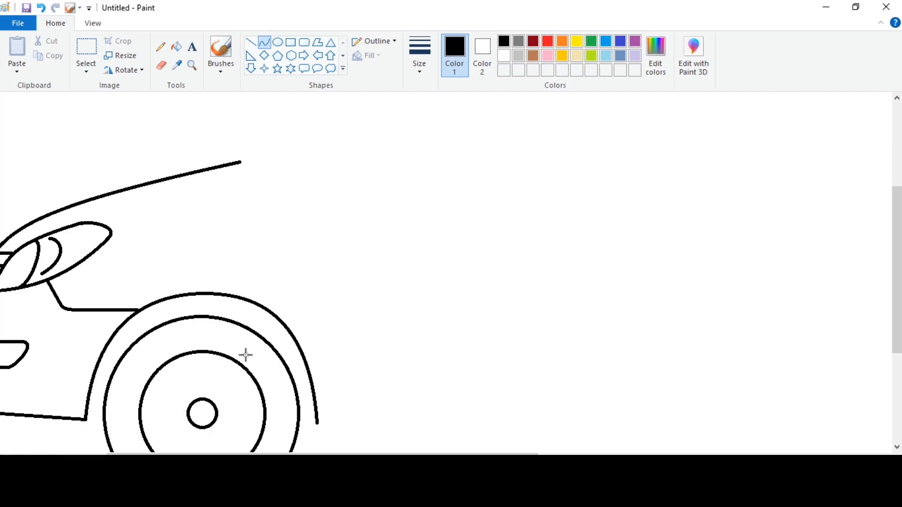
{"action": "scroll", "coordinate": [243, 247], "scroll_direction": "down", "scroll_amount": 3}
{"action": "left_click", "coordinate": [93, 23]}
{"action": "left_click", "coordinate": [16, 70]}
{"action": "left_click_drag", "start_coordinate": [207, 454], "coordinate": [378, 454]}
{"action": "left_click", "coordinate": [55, 23]}
{"action": "mouse_move", "coordinate": [83, 343]}
{"action": "left_mouse_down"}
{"action": "mouse_move", "coordinate": [173, 291]}
{"action": "mouse_move", "coordinate": [537, 179]}
{"action": "left_mouse_up"}
{"action": "mouse_move", "coordinate": [329, 253]}
{"action": "left_mouse_down"}
{"action": "mouse_move", "coordinate": [344, 187]}
{"action": "mouse_move", "coordinate": [400, 198]}
{"action": "left_mouse_up"}
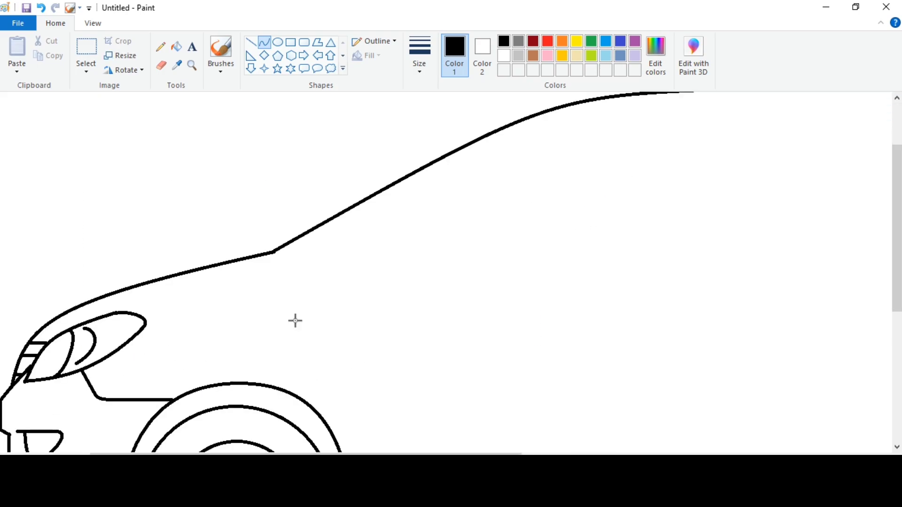
Outline a narrow windshield strip beneath the slope with a curved lower corner, a parallel inner curve and a short upper closing line.
{"action": "left_click_drag", "start_coordinate": [271, 253], "coordinate": [318, 243]}
{"action": "left_click_drag", "start_coordinate": [296, 249], "coordinate": [512, 135]}
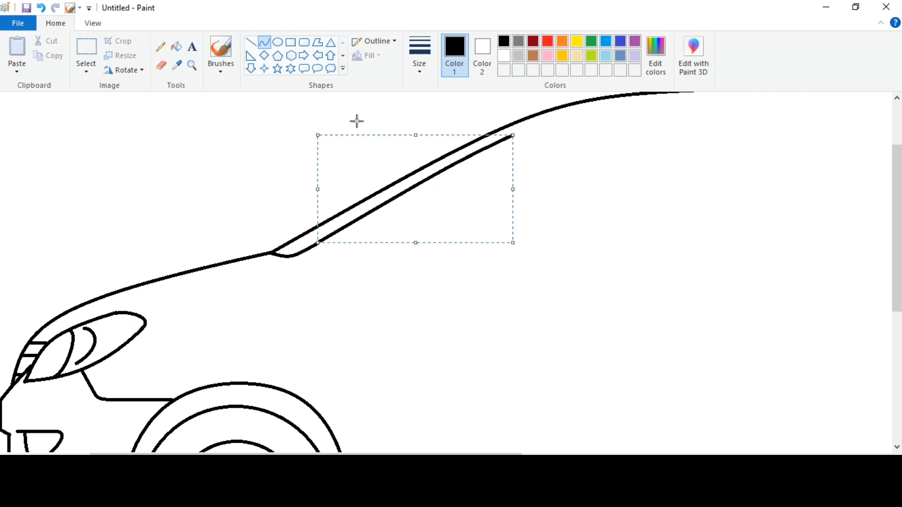
{"action": "left_click", "coordinate": [251, 42]}
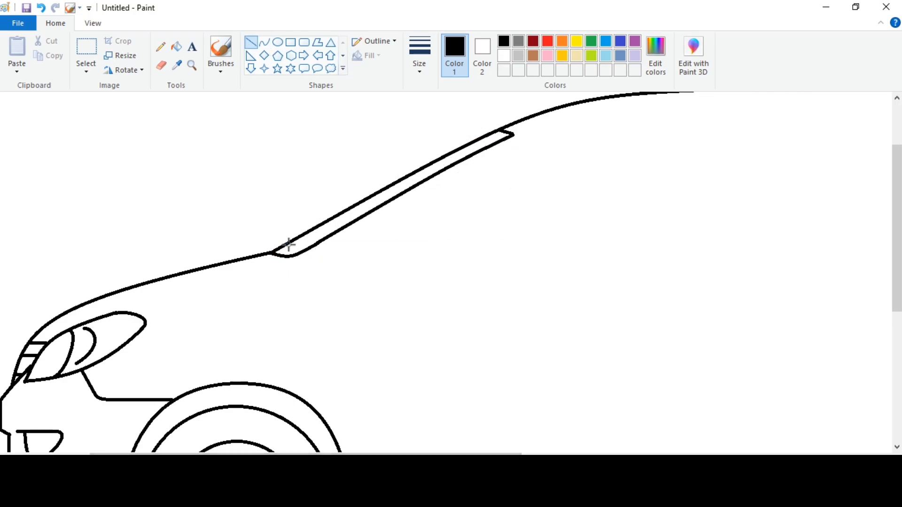
Extend the roof rearward with a straight horizontal line and draw the lower sill line back from the front wheel arch.
{"action": "left_click_drag", "start_coordinate": [281, 453], "coordinate": [417, 453]}
{"action": "scroll", "coordinate": [389, 376], "scroll_direction": "up", "scroll_amount": 3}
{"action": "left_click", "coordinate": [93, 23]}
{"action": "left_click", "coordinate": [44, 53]}
{"action": "left_click", "coordinate": [55, 23]}
{"action": "left_click_drag", "start_coordinate": [532, 144], "coordinate": [555, 137]}
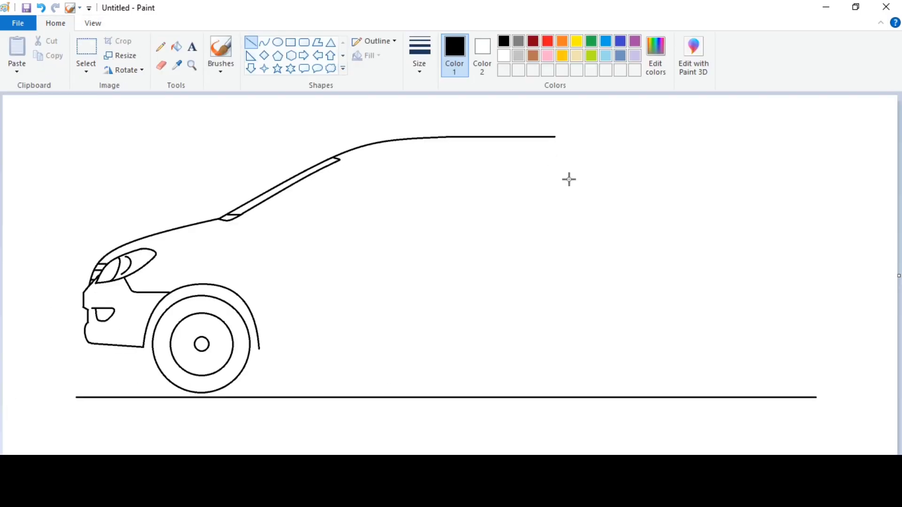
{"action": "left_click_drag", "start_coordinate": [259, 349], "coordinate": [482, 360]}
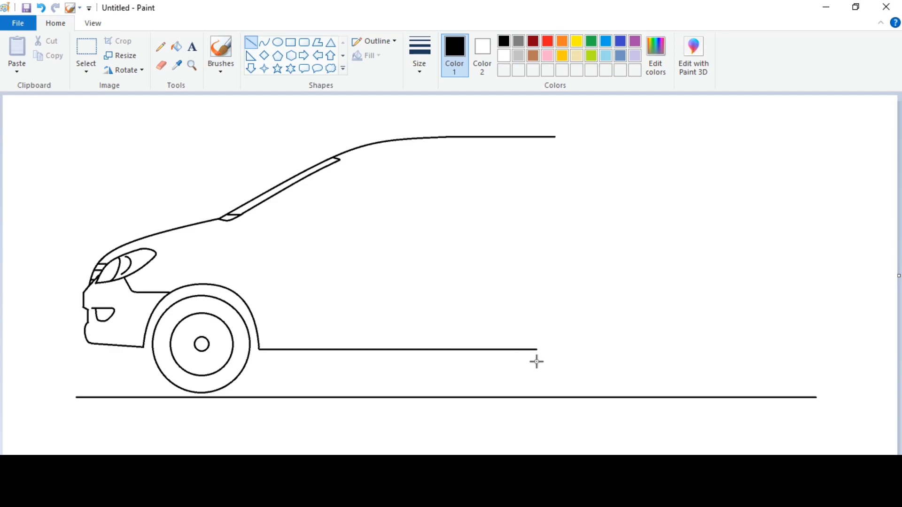
Draw the side window's upper edge with a curve parallel to the windshield and roof, continued by a straight horizontal line.
{"action": "left_click", "coordinate": [92, 24]}
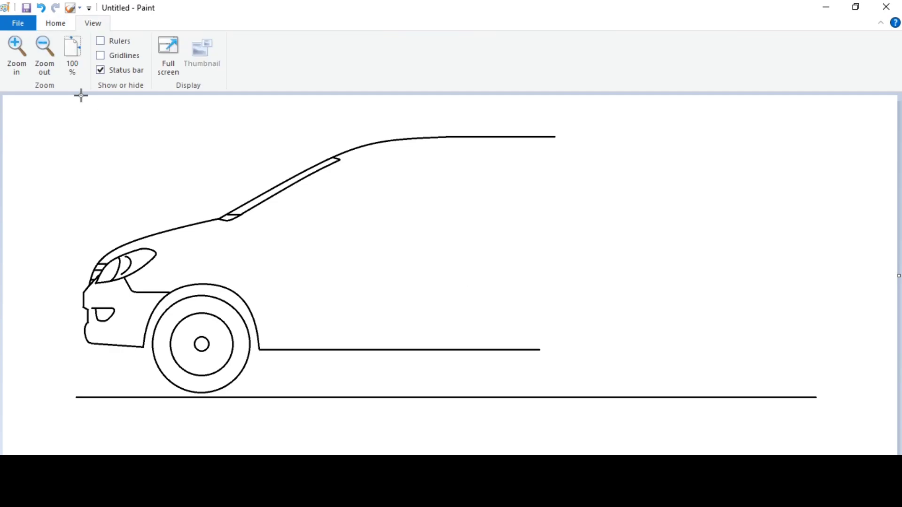
{"action": "left_click", "coordinate": [56, 23]}
{"action": "left_click", "coordinate": [264, 43]}
{"action": "left_click_drag", "start_coordinate": [243, 223], "coordinate": [440, 149]}
{"action": "left_click_drag", "start_coordinate": [341, 186], "coordinate": [342, 155]}
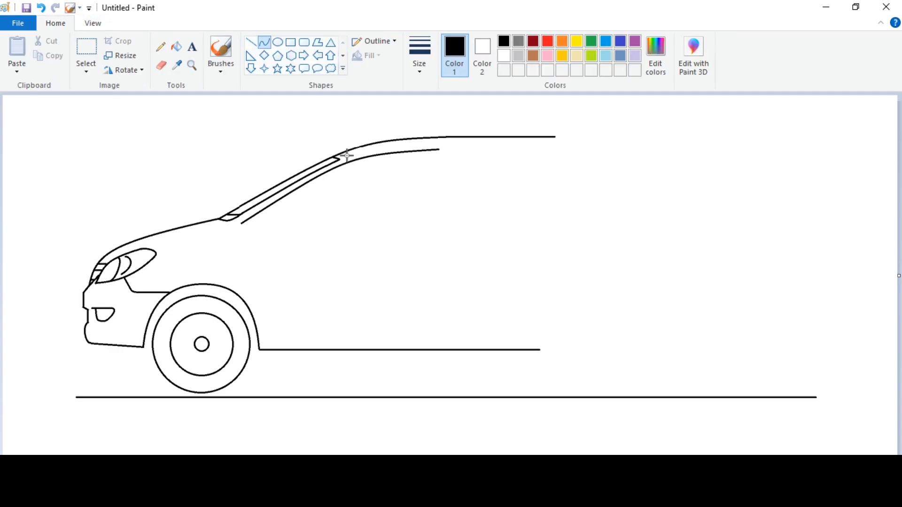
{"action": "left_click", "coordinate": [251, 45]}
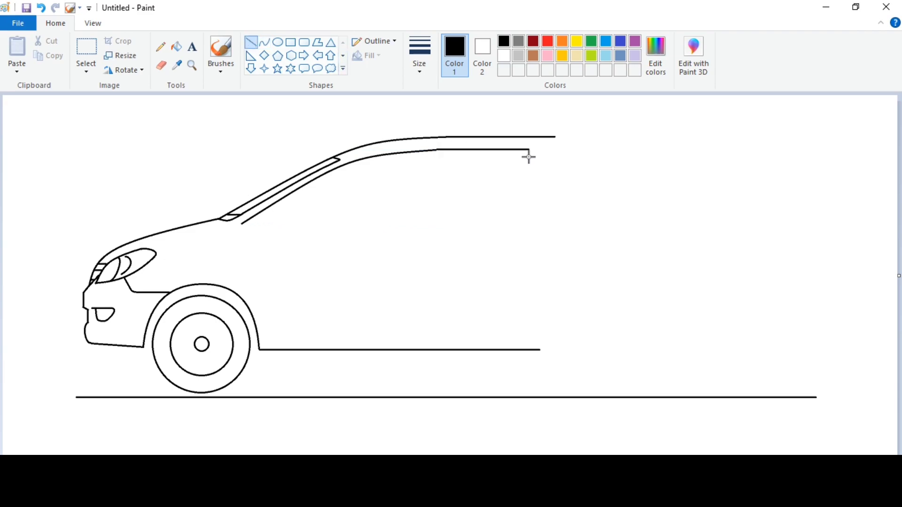
{"action": "left_click", "coordinate": [264, 42]}
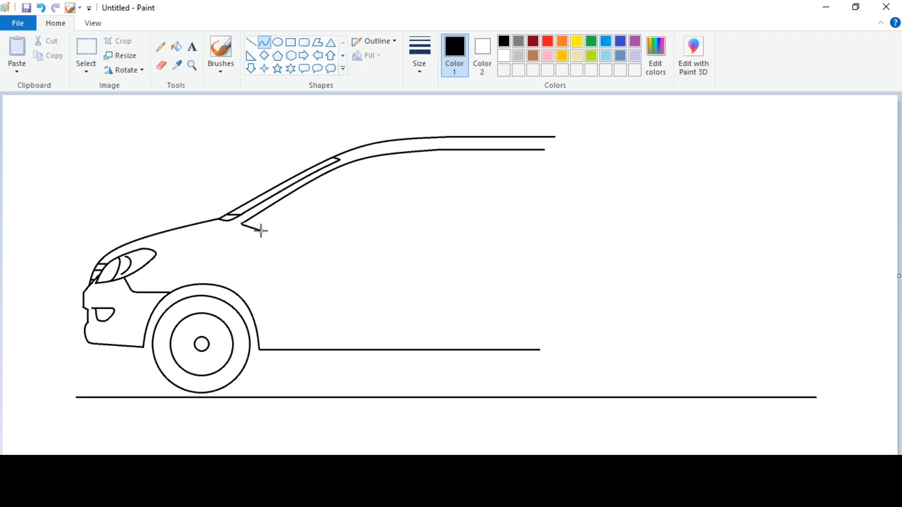
{"action": "mouse_move", "coordinate": [273, 228]}
{"action": "left_mouse_down"}
{"action": "mouse_move", "coordinate": [236, 230]}
{"action": "mouse_move", "coordinate": [268, 234]}
{"action": "left_mouse_up"}
{"action": "key", "text": "ctrl+z"}
Draw the side window's rounded front corner and its long, slightly rising lower edge.
{"action": "left_click", "coordinate": [93, 23]}
{"action": "left_click", "coordinate": [17, 55]}
{"action": "scroll", "coordinate": [518, 295], "scroll_direction": "down", "scroll_amount": 2}
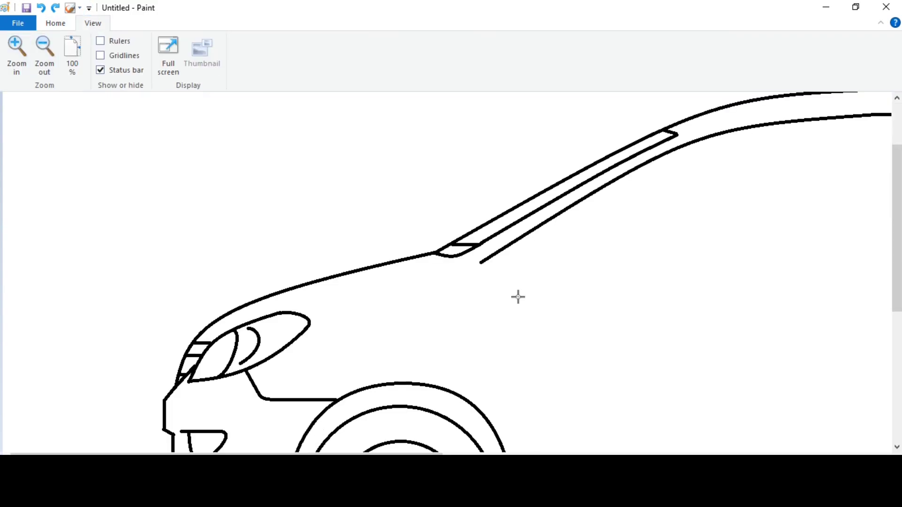
{"action": "left_click_drag", "start_coordinate": [226, 453], "coordinate": [344, 452]}
{"action": "left_click", "coordinate": [56, 23]}
{"action": "mouse_move", "coordinate": [239, 264]}
{"action": "left_mouse_down"}
{"action": "mouse_move", "coordinate": [346, 273]}
{"action": "mouse_move", "coordinate": [212, 282]}
{"action": "mouse_move", "coordinate": [733, 243]}
{"action": "left_mouse_up"}
Continue the side window's upper edge rearward with a curve that bends down into a rounded upper rear corner.
{"action": "scroll", "coordinate": [342, 234], "scroll_direction": "right", "scroll_amount": 3}
{"action": "scroll", "coordinate": [357, 188], "scroll_direction": "right", "scroll_amount": 5}
{"action": "left_click", "coordinate": [265, 43]}
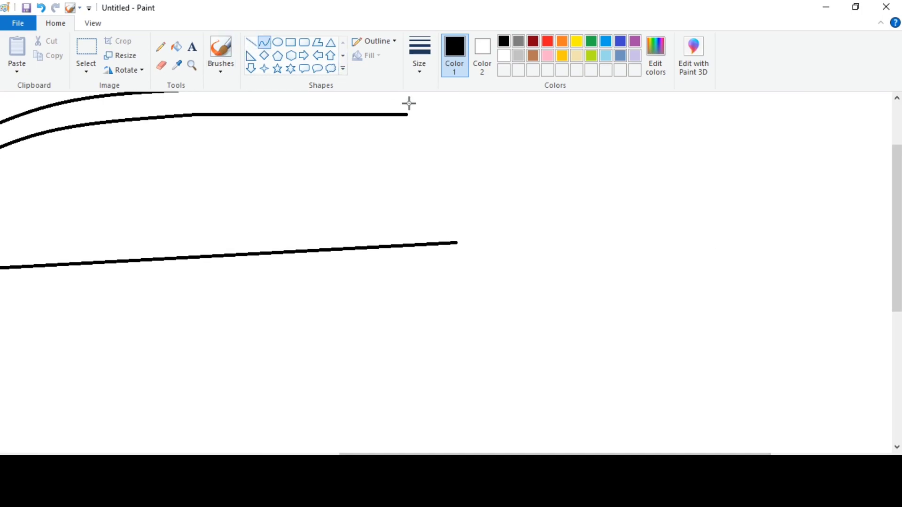
{"action": "left_click_drag", "start_coordinate": [405, 114], "coordinate": [631, 158]}
{"action": "left_click_drag", "start_coordinate": [632, 158], "coordinate": [590, 111]}
{"action": "left_click", "coordinate": [628, 134]}
{"action": "left_click_drag", "start_coordinate": [457, 244], "coordinate": [660, 216]}
{"action": "left_click_drag", "start_coordinate": [660, 217], "coordinate": [666, 230]}
{"action": "left_click", "coordinate": [628, 156]}
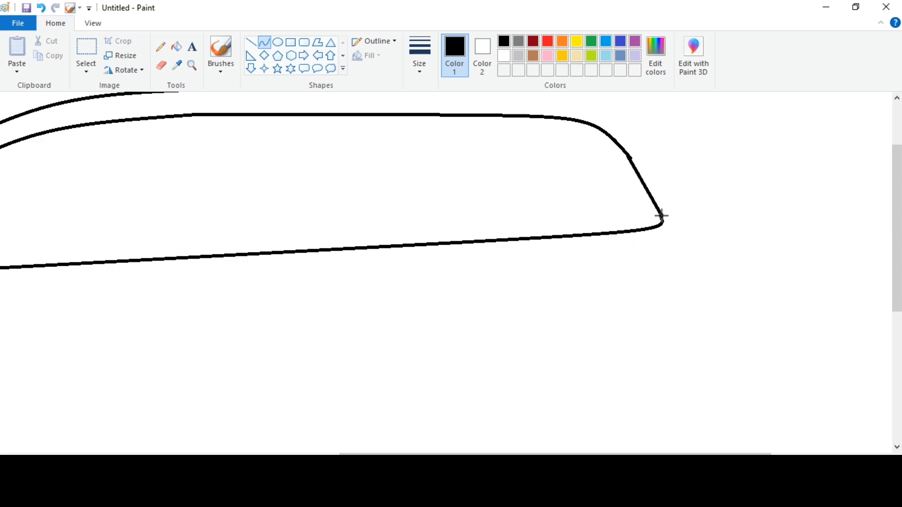
{"action": "key", "text": "ctrl+z"}
{"action": "left_click_drag", "start_coordinate": [630, 161], "coordinate": [648, 179]}
{"action": "key", "text": "ctrl+z"}
{"action": "key", "text": "ctrl+z"}
Extend the side window's lower edge with a straight line and close its rear with a curve rounding the lower corner.
{"action": "left_click", "coordinate": [251, 42]}
{"action": "left_click_drag", "start_coordinate": [522, 239], "coordinate": [679, 229]}
{"action": "key", "text": "ctrl+z"}
{"action": "left_click", "coordinate": [264, 42]}
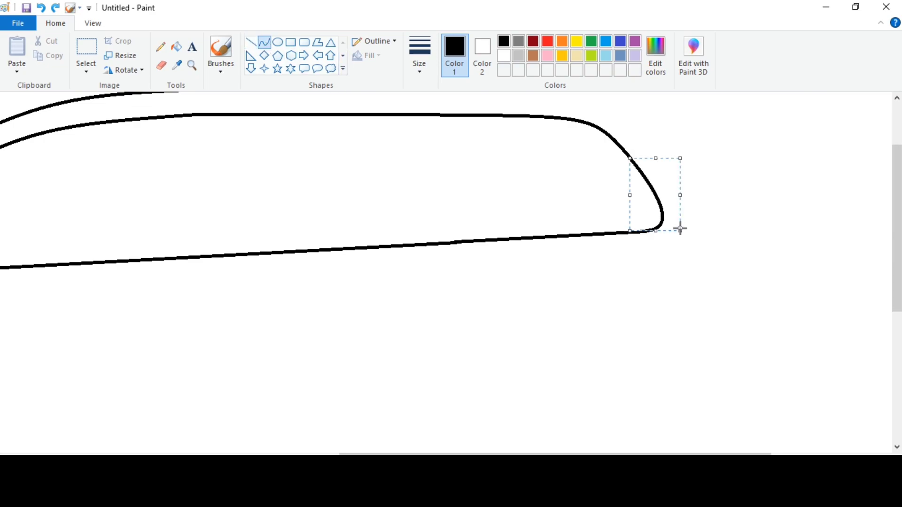
Extend the roofline beyond the rear of the side window with a gently descending curve.
{"action": "scroll", "coordinate": [416, 194], "scroll_direction": "up", "scroll_amount": 2}
{"action": "left_click_drag", "start_coordinate": [426, 178], "coordinate": [695, 187]}
{"action": "left_click_drag", "start_coordinate": [562, 183], "coordinate": [560, 179]}
{"action": "left_click_drag", "start_coordinate": [694, 178], "coordinate": [695, 178]}
{"action": "left_click", "coordinate": [189, 129]}
Draw a slightly shorter horizontal line just above and parallel to the lower sill line.
{"action": "left_click", "coordinate": [92, 23]}
{"action": "left_click", "coordinate": [44, 55]}
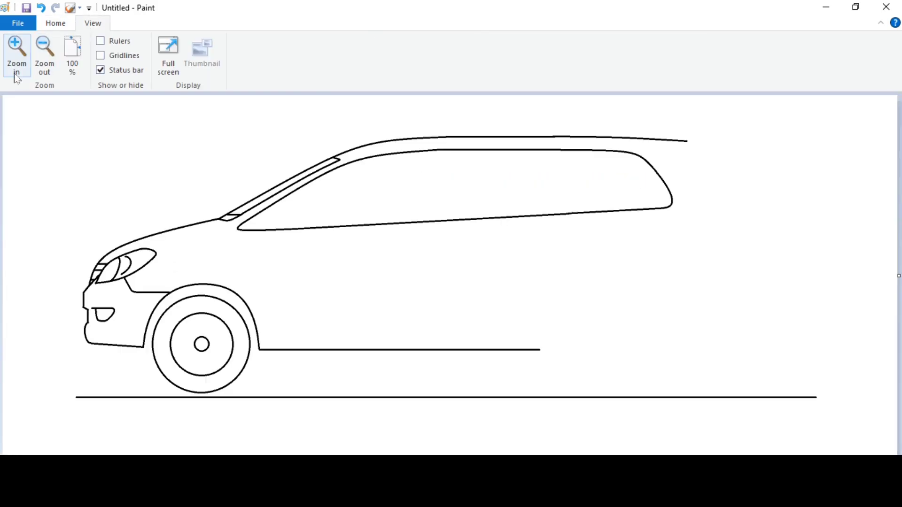
{"action": "left_click", "coordinate": [55, 23]}
{"action": "left_click", "coordinate": [252, 43]}
{"action": "left_click_drag", "start_coordinate": [348, 343], "coordinate": [528, 363]}
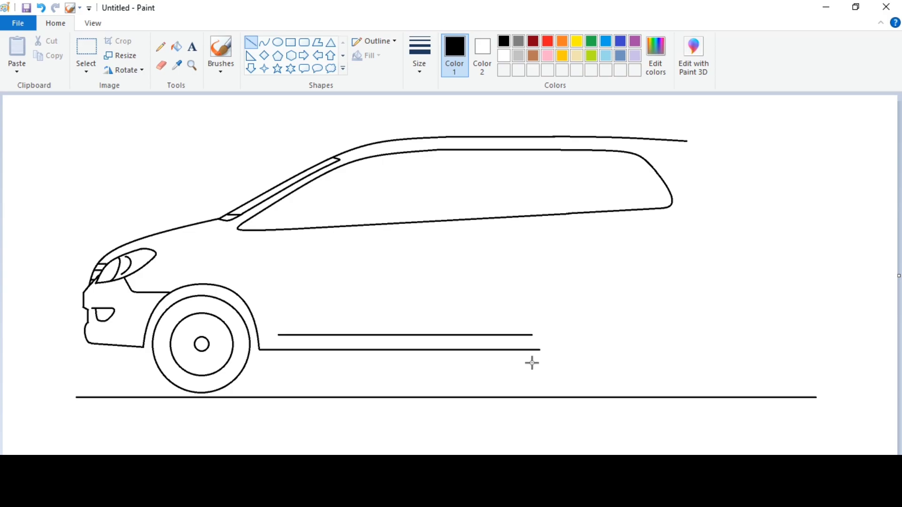
{"action": "left_click_drag", "start_coordinate": [441, 338], "coordinate": [445, 336]}
{"action": "left_click", "coordinate": [452, 272]}
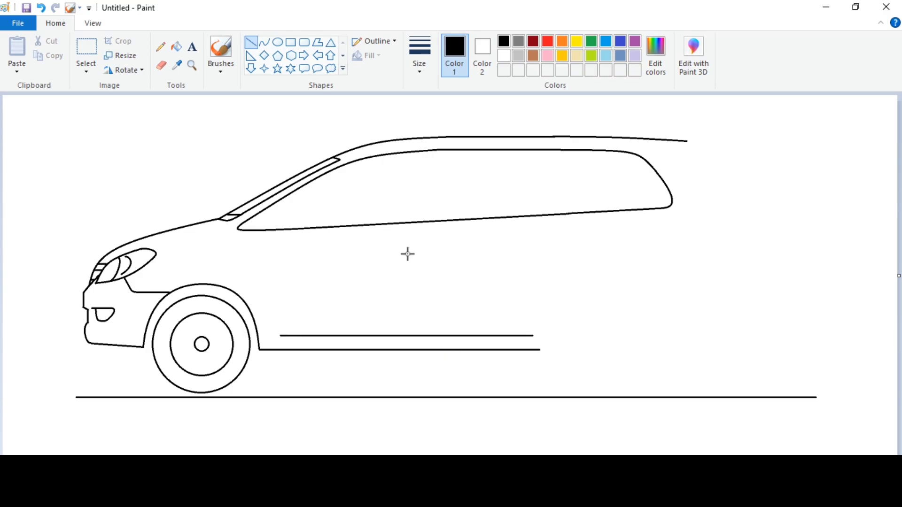
Draw the front door's forward edge as a bowed curve from the window's lower edge to the front end of the upper sill line.
{"action": "left_click", "coordinate": [92, 23]}
{"action": "left_click", "coordinate": [16, 55]}
{"action": "scroll", "coordinate": [247, 160], "scroll_direction": "down", "scroll_amount": 3}
{"action": "scroll", "coordinate": [454, 400], "scroll_direction": "right", "scroll_amount": 2}
{"action": "scroll", "coordinate": [454, 400], "scroll_direction": "up", "scroll_amount": 1}
{"action": "left_click_drag", "start_coordinate": [336, 185], "coordinate": [347, 395]}
{"action": "key", "text": "ctrl+z"}
{"action": "key", "text": "alt+h"}
{"action": "mouse_move", "coordinate": [336, 185]}
{"action": "left_mouse_down"}
{"action": "mouse_move", "coordinate": [346, 396]}
{"action": "mouse_move", "coordinate": [322, 375]}
{"action": "mouse_move", "coordinate": [304, 335]}
{"action": "mouse_move", "coordinate": [310, 308]}
{"action": "left_mouse_up"}
Draw the front door's rear edge as a slightly bowed curve from the window's lower edge to the upper sill line.
{"action": "scroll", "coordinate": [358, 443], "scroll_direction": "right", "scroll_amount": 5}
{"action": "left_click_drag", "start_coordinate": [384, 168], "coordinate": [386, 397]}
{"action": "left_click_drag", "start_coordinate": [383, 282], "coordinate": [381, 308]}
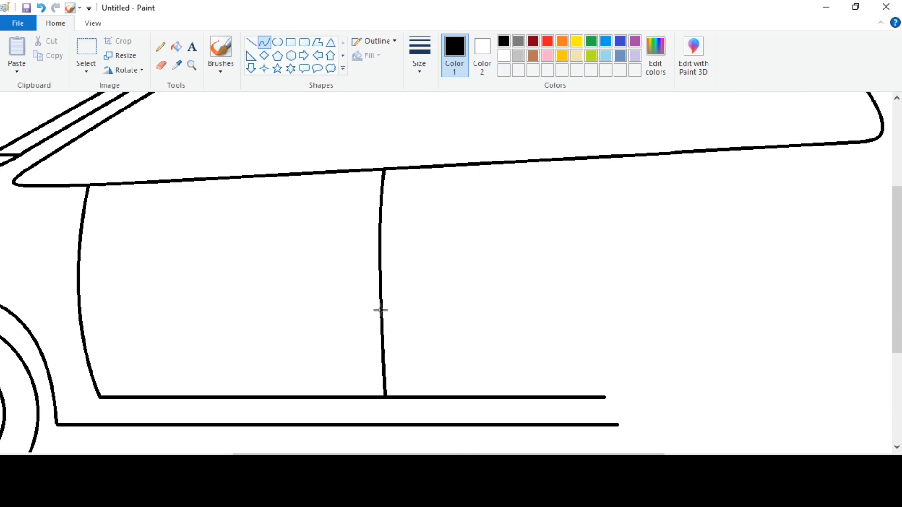
Add a slanted divider with a small triangular quarter window at the side window's front corner, and outline the rounded side mirror beside it.
{"action": "scroll", "coordinate": [427, 366], "scroll_direction": "up", "scroll_amount": 2}
{"action": "scroll", "coordinate": [428, 367], "scroll_direction": "left", "scroll_amount": 3}
{"action": "mouse_move", "coordinate": [199, 262]}
{"action": "left_mouse_down"}
{"action": "mouse_move", "coordinate": [259, 224]}
{"action": "mouse_move", "coordinate": [234, 266]}
{"action": "mouse_move", "coordinate": [242, 238]}
{"action": "mouse_move", "coordinate": [256, 225]}
{"action": "mouse_move", "coordinate": [241, 266]}
{"action": "mouse_move", "coordinate": [275, 202]}
{"action": "left_mouse_up"}
{"action": "mouse_move", "coordinate": [264, 255]}
{"action": "left_mouse_down"}
{"action": "mouse_move", "coordinate": [308, 211]}
{"action": "mouse_move", "coordinate": [274, 208]}
{"action": "mouse_move", "coordinate": [287, 252]}
{"action": "mouse_move", "coordinate": [302, 255]}
{"action": "mouse_move", "coordinate": [288, 255]}
{"action": "mouse_move", "coordinate": [338, 213]}
{"action": "mouse_move", "coordinate": [309, 258]}
{"action": "mouse_move", "coordinate": [321, 254]}
{"action": "left_mouse_up"}
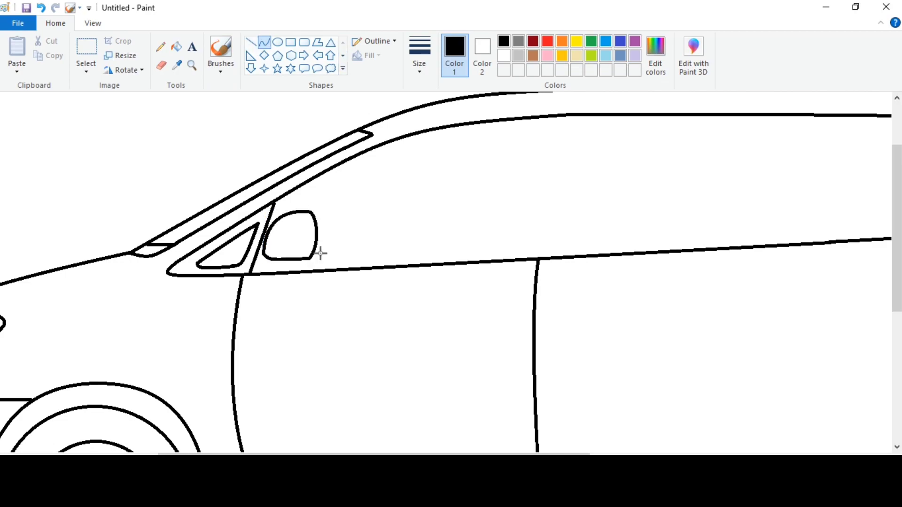
Frame the front door glass with short lines above and below the mirror, an inner upper curve, a slanted rear edge and a lower inner line.
{"action": "left_click", "coordinate": [250, 42]}
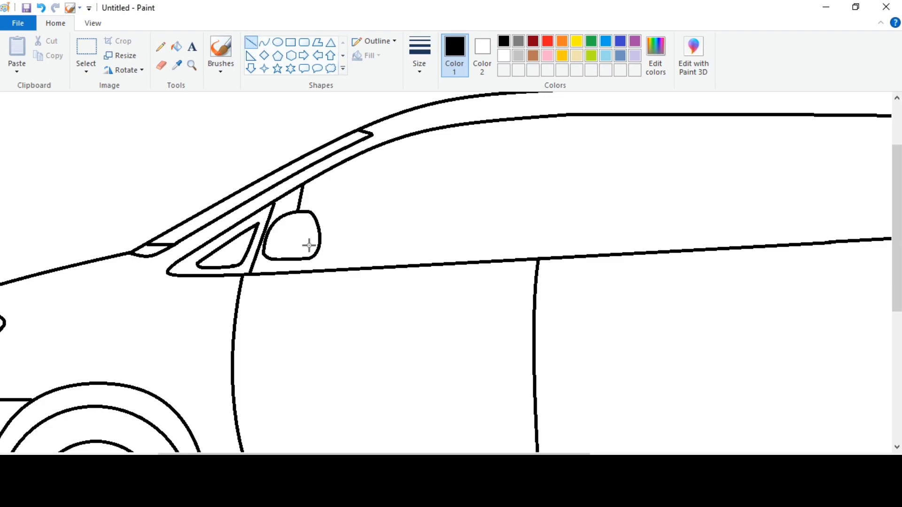
{"action": "left_click", "coordinate": [265, 42]}
{"action": "left_click_drag", "start_coordinate": [304, 186], "coordinate": [540, 125]}
{"action": "mouse_move", "coordinate": [421, 156]}
{"action": "left_mouse_down"}
{"action": "mouse_move", "coordinate": [402, 141]}
{"action": "mouse_move", "coordinate": [423, 121]}
{"action": "left_mouse_up"}
{"action": "left_click", "coordinate": [250, 43]}
{"action": "left_click_drag", "start_coordinate": [543, 118], "coordinate": [516, 261]}
{"action": "scroll", "coordinate": [516, 261], "scroll_direction": "right", "scroll_amount": 5}
{"action": "left_click_drag", "start_coordinate": [141, 267], "coordinate": [366, 255]}
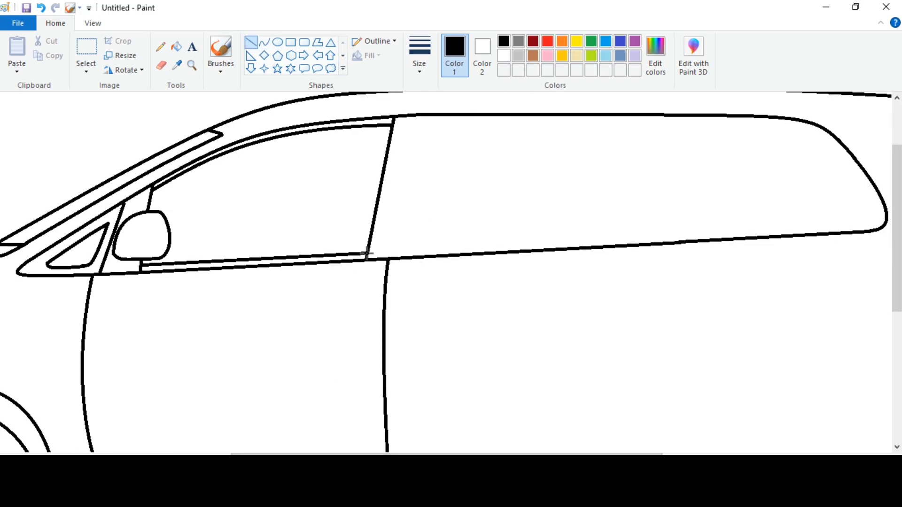
Draw two slightly slanted pillar lines behind the front door glass, spanning the side window's height.
{"action": "left_click_drag", "start_coordinate": [422, 117], "coordinate": [414, 258]}
{"action": "left_click_drag", "start_coordinate": [406, 117], "coordinate": [391, 259]}
Draw a slanted line as the rear edge of the rear door window and a straight inner line along its upper edge.
{"action": "scroll", "coordinate": [391, 259], "scroll_direction": "right", "scroll_amount": 5}
{"action": "scroll", "coordinate": [298, 269], "scroll_direction": "up", "scroll_amount": 3}
{"action": "mouse_move", "coordinate": [478, 205]}
{"action": "left_mouse_down"}
{"action": "mouse_move", "coordinate": [530, 329]}
{"action": "mouse_move", "coordinate": [516, 332]}
{"action": "left_mouse_up"}
{"action": "left_click_drag", "start_coordinate": [478, 205], "coordinate": [474, 205]}
{"action": "left_click", "coordinate": [497, 303]}
{"action": "left_click_drag", "start_coordinate": [273, 211], "coordinate": [468, 210]}
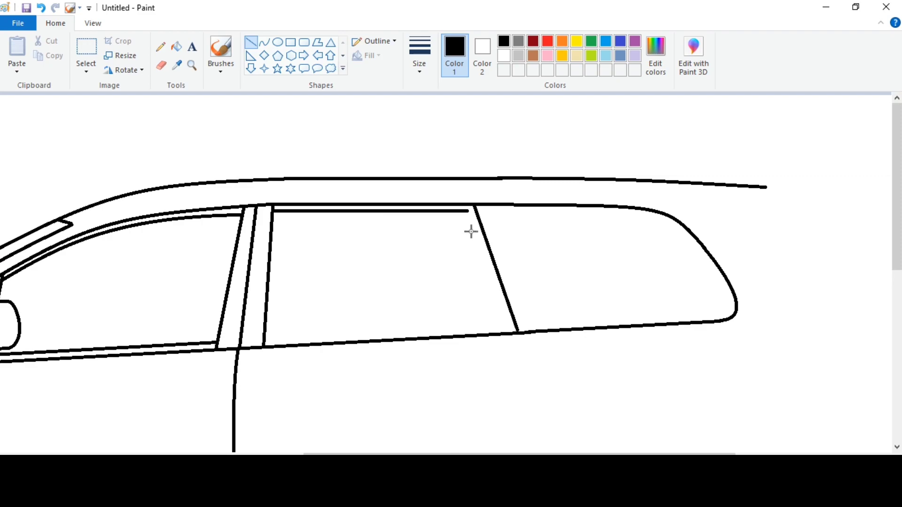
Complete the rear door window with a lower inner line, a vertical divider and a second slanted line behind its rear edge.
{"action": "left_click_drag", "start_coordinate": [265, 338], "coordinate": [492, 327]}
{"action": "left_click_drag", "start_coordinate": [444, 212], "coordinate": [438, 328]}
{"action": "key", "text": "ctrl+z"}
{"action": "left_click_drag", "start_coordinate": [444, 212], "coordinate": [455, 326]}
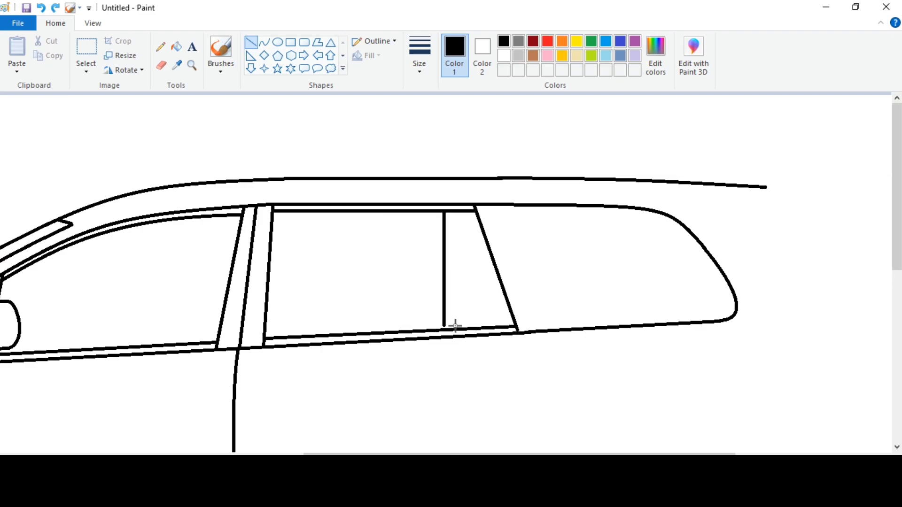
{"action": "scroll", "coordinate": [400, 328], "scroll_direction": "right", "scroll_amount": 5}
{"action": "left_click_drag", "start_coordinate": [300, 206], "coordinate": [348, 331]}
Draw the inner outline of the rear quarter window with four straight sides joined by rounded corners.
{"action": "left_click_drag", "start_coordinate": [348, 219], "coordinate": [456, 224]}
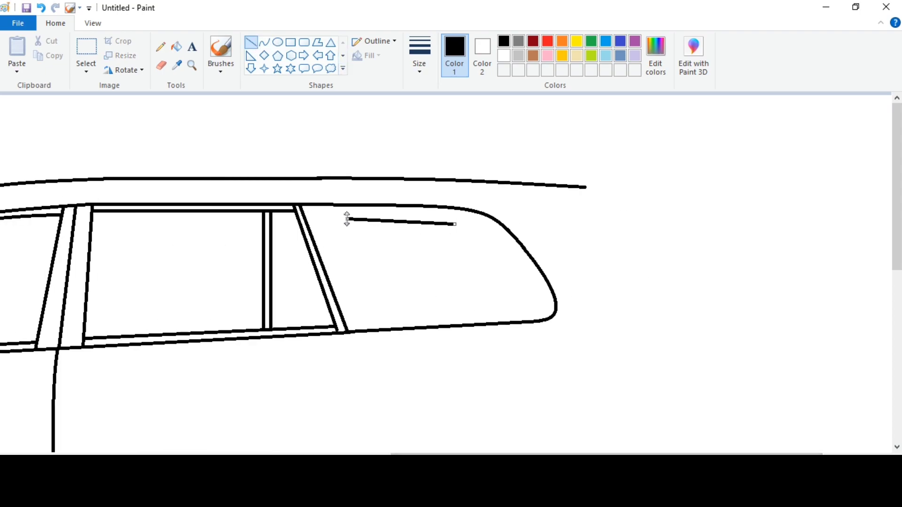
{"action": "left_click_drag", "start_coordinate": [378, 316], "coordinate": [502, 311]}
{"action": "left_click_drag", "start_coordinate": [332, 237], "coordinate": [361, 301]}
{"action": "left_click_drag", "start_coordinate": [482, 238], "coordinate": [523, 288]}
{"action": "left_click", "coordinate": [265, 42]}
{"action": "left_click_drag", "start_coordinate": [332, 237], "coordinate": [332, 216]}
{"action": "left_click_drag", "start_coordinate": [455, 224], "coordinate": [479, 233]}
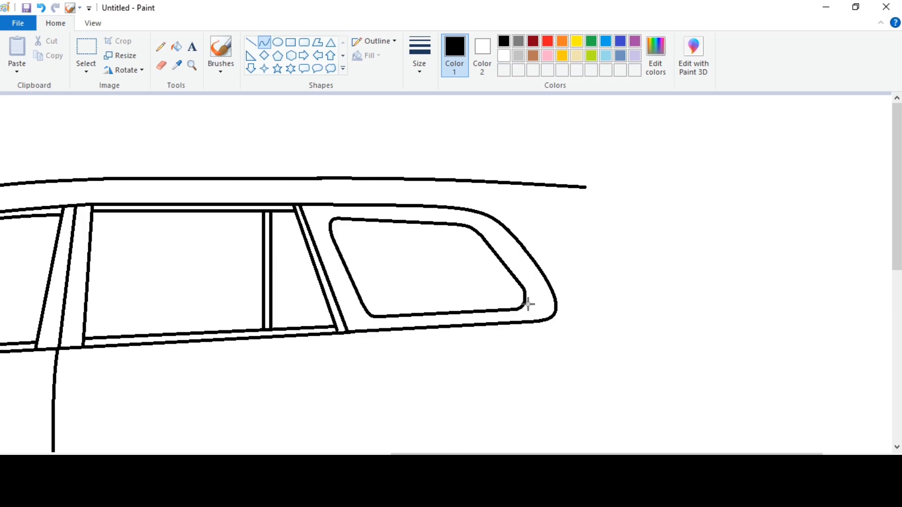
Draw a curved wheel-arch cutout rising rearward from the end of the rear door's bottom line.
{"action": "left_click", "coordinate": [93, 23]}
{"action": "left_click", "coordinate": [44, 55]}
{"action": "left_click", "coordinate": [16, 55]}
{"action": "left_click_drag", "start_coordinate": [183, 453], "coordinate": [519, 454]}
{"action": "scroll", "coordinate": [425, 384], "scroll_direction": "down", "scroll_amount": 2}
{"action": "scroll", "coordinate": [424, 385], "scroll_direction": "down", "scroll_amount": 2}
{"action": "left_click", "coordinate": [55, 23]}
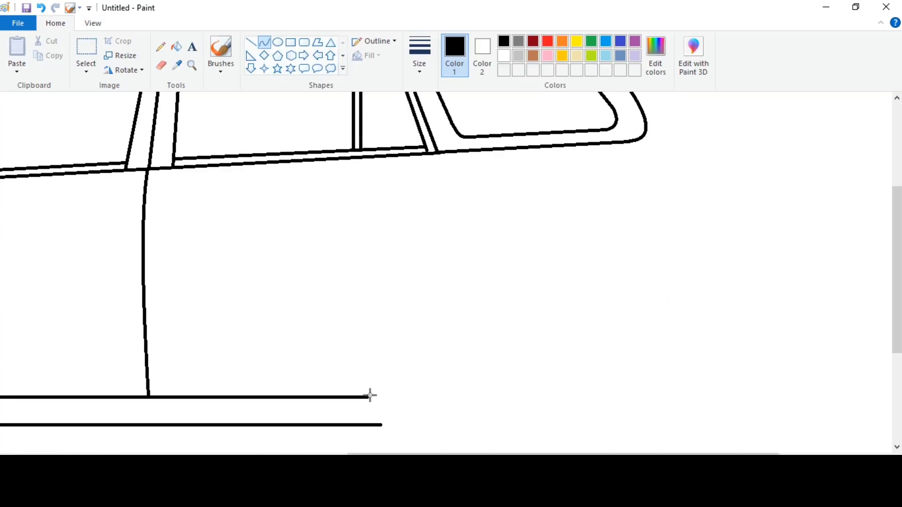
{"action": "left_click_drag", "start_coordinate": [368, 398], "coordinate": [439, 282]}
{"action": "mouse_move", "coordinate": [399, 346]}
{"action": "left_mouse_down"}
{"action": "mouse_move", "coordinate": [374, 344]}
{"action": "mouse_move", "coordinate": [404, 302]}
{"action": "left_mouse_up"}
{"action": "left_click_drag", "start_coordinate": [435, 154], "coordinate": [440, 282]}
{"action": "left_click_drag", "start_coordinate": [440, 226], "coordinate": [458, 242]}
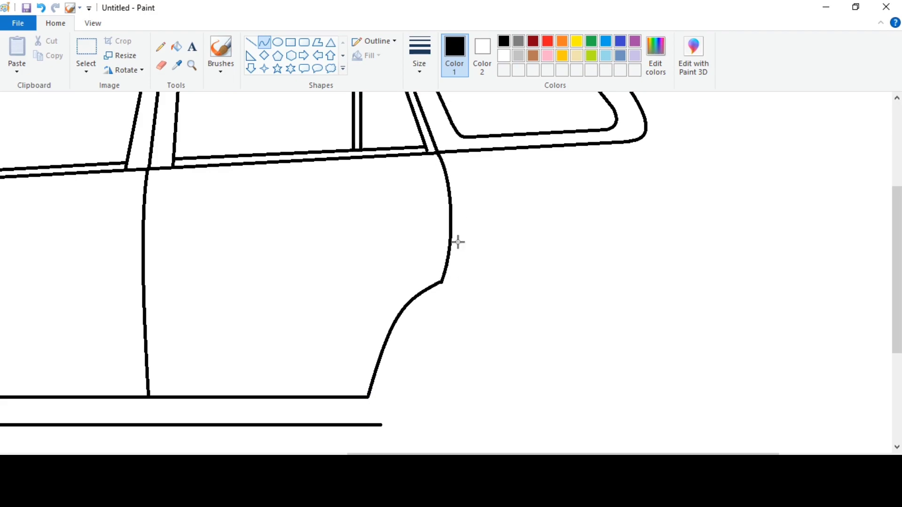
{"action": "left_click", "coordinate": [459, 282]}
{"action": "key", "text": "ctrl+z"}
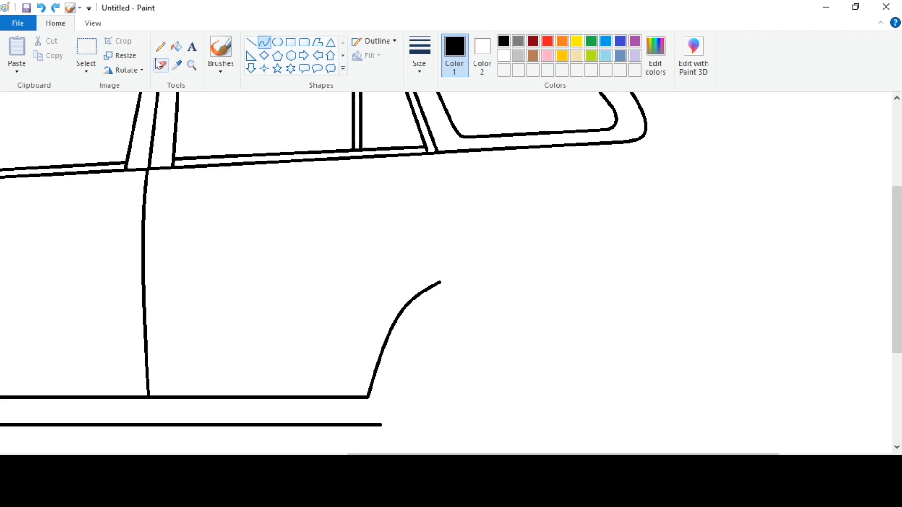
Draw the rear door's curved rear edge from the slanted window pillar down to the wheel-arch cutout.
{"action": "left_click_drag", "start_coordinate": [428, 287], "coordinate": [440, 154]}
{"action": "left_click_drag", "start_coordinate": [434, 221], "coordinate": [454, 244]}
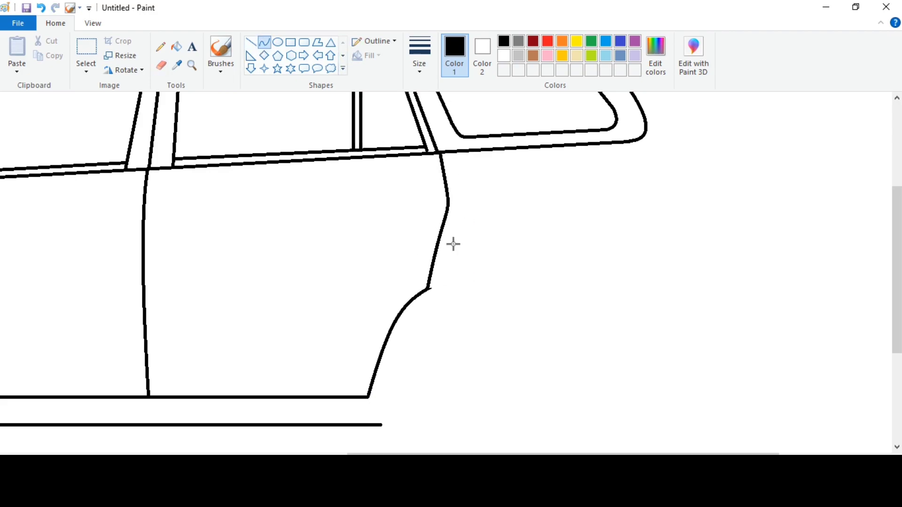
{"action": "left_click_drag", "start_coordinate": [429, 288], "coordinate": [457, 187]}
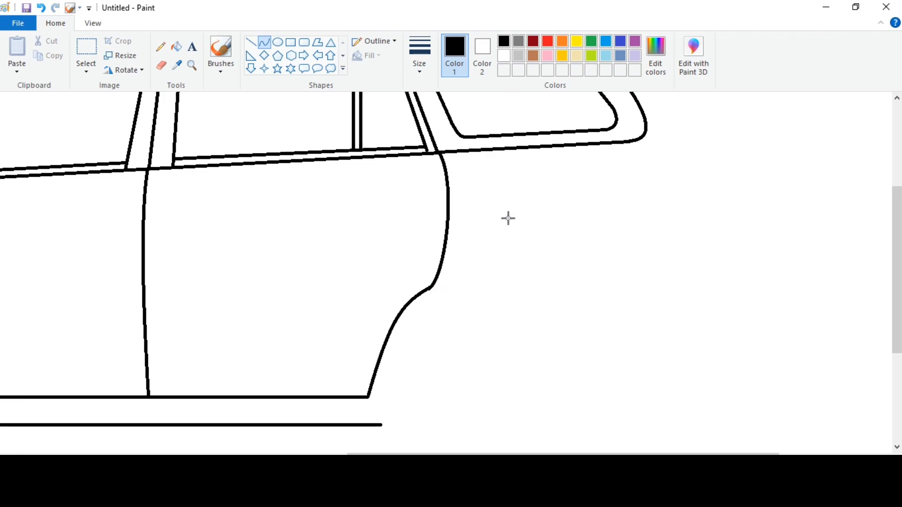
Erase the sharp lower rear corner of the rear door and replace it with a small rounded curve.
{"action": "left_click", "coordinate": [162, 65]}
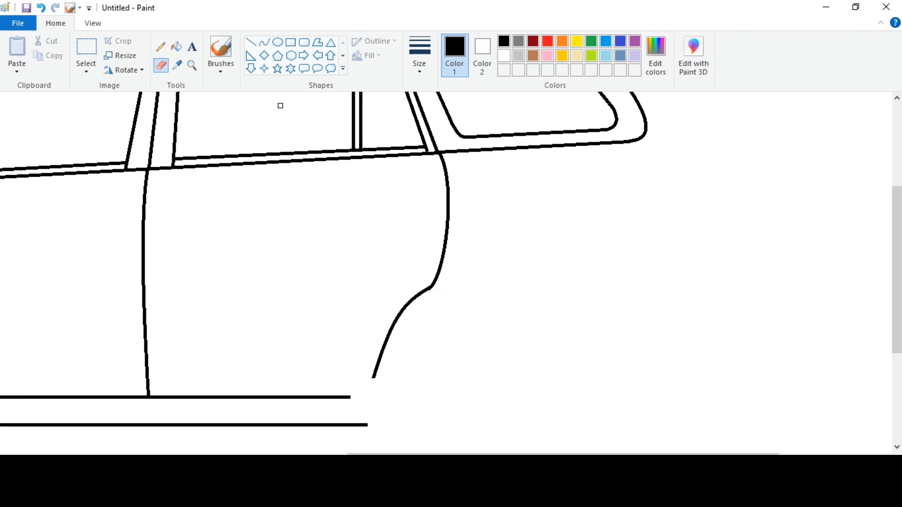
{"action": "left_click", "coordinate": [265, 43]}
{"action": "left_click_drag", "start_coordinate": [373, 379], "coordinate": [368, 393]}
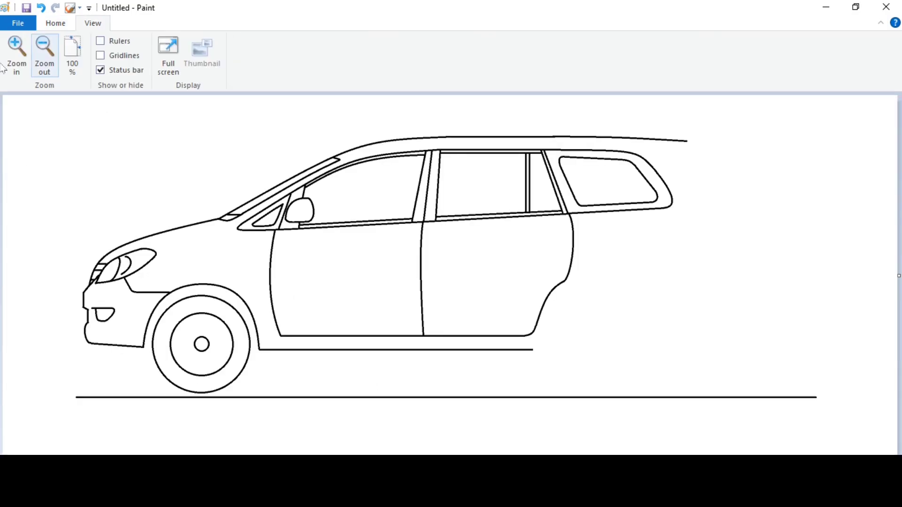
Copy the front wheel together with its arch and turn on transparent selection.
{"action": "left_click", "coordinate": [17, 61]}
{"action": "left_click", "coordinate": [55, 23]}
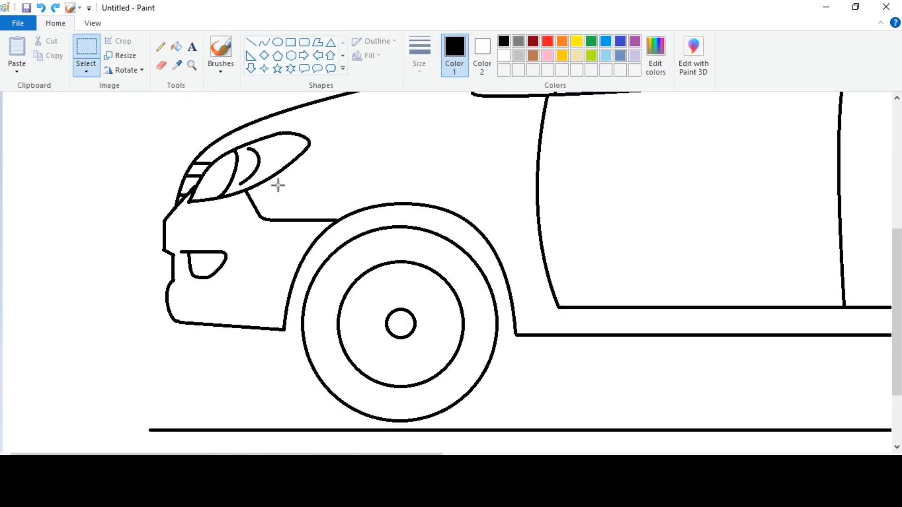
{"action": "left_click_drag", "start_coordinate": [529, 425], "coordinate": [529, 425]}
{"action": "right_click", "coordinate": [465, 296]}
{"action": "left_click", "coordinate": [497, 319]}
{"action": "left_click", "coordinate": [86, 68]}
{"action": "left_click", "coordinate": [113, 190]}
Paste the copied wheel and arch and move it behind the rear door's lower corner, resting on the ground line.
{"action": "left_click", "coordinate": [268, 391]}
{"action": "left_click_drag", "start_coordinate": [268, 452], "coordinate": [626, 452]}
{"action": "right_click", "coordinate": [247, 141]}
{"action": "left_click_drag", "start_coordinate": [420, 455], "coordinate": [360, 455]}
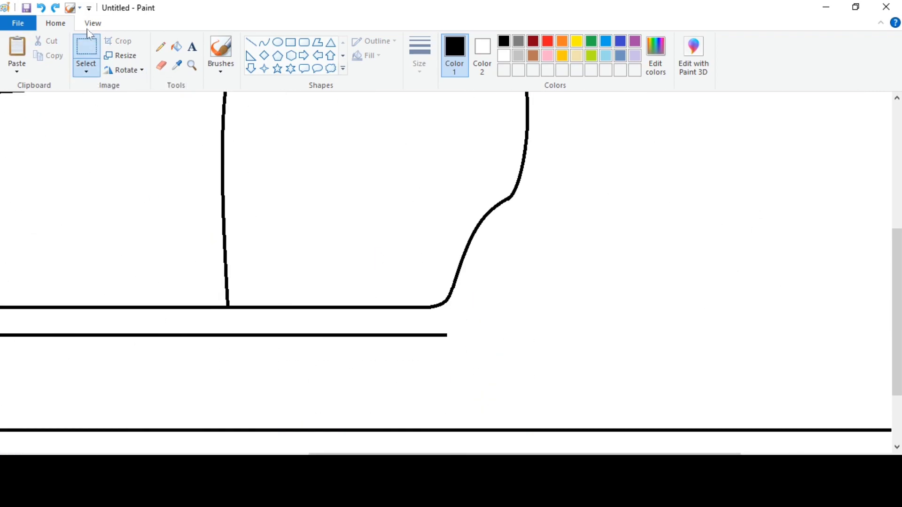
{"action": "left_click", "coordinate": [93, 23]}
{"action": "left_click", "coordinate": [45, 56]}
{"action": "right_click", "coordinate": [359, 260]}
{"action": "left_click", "coordinate": [389, 296]}
{"action": "left_click_drag", "start_coordinate": [89, 167], "coordinate": [618, 350]}
Flip the pasted wheel and arch horizontally and nudge it left to meet the sill line.
{"action": "right_click", "coordinate": [653, 342]}
{"action": "mouse_move", "coordinate": [703, 301]}
{"action": "left_click", "coordinate": [782, 362]}
{"action": "key", "text": "Left"}
{"action": "key", "text": "Left"}
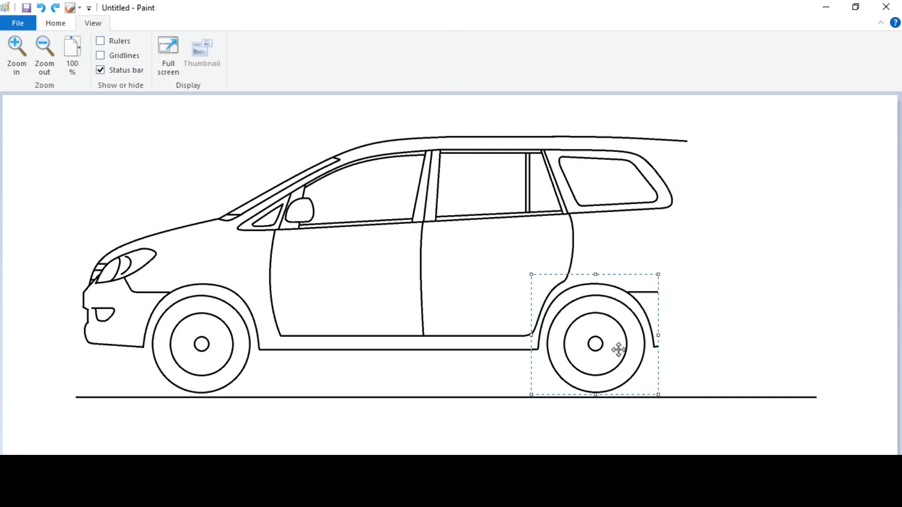
Touch up the outline at the rear wheel arch with a very short curve.
{"action": "left_click", "coordinate": [16, 52]}
{"action": "left_click", "coordinate": [63, 25]}
{"action": "left_click", "coordinate": [266, 44]}
{"action": "mouse_move", "coordinate": [495, 319]}
{"action": "left_mouse_down"}
{"action": "mouse_move", "coordinate": [649, 302]}
{"action": "mouse_move", "coordinate": [496, 329]}
{"action": "left_mouse_up"}
{"action": "left_click", "coordinate": [496, 329]}
{"action": "left_click", "coordinate": [653, 312]}
Erase the uneven stretch of the roof line above the rear door window and redraw it with a straight line.
{"action": "scroll", "coordinate": [694, 302], "scroll_direction": "up", "scroll_amount": 2}
{"action": "scroll", "coordinate": [694, 302], "scroll_direction": "up", "scroll_amount": 2}
{"action": "left_click", "coordinate": [93, 23]}
{"action": "left_click", "coordinate": [70, 50]}
{"action": "left_click", "coordinate": [54, 25]}
{"action": "left_click", "coordinate": [93, 23]}
{"action": "left_click", "coordinate": [16, 52]}
{"action": "left_click_drag", "start_coordinate": [267, 453], "coordinate": [606, 454]}
{"action": "left_click", "coordinate": [52, 23]}
{"action": "left_click", "coordinate": [160, 66]}
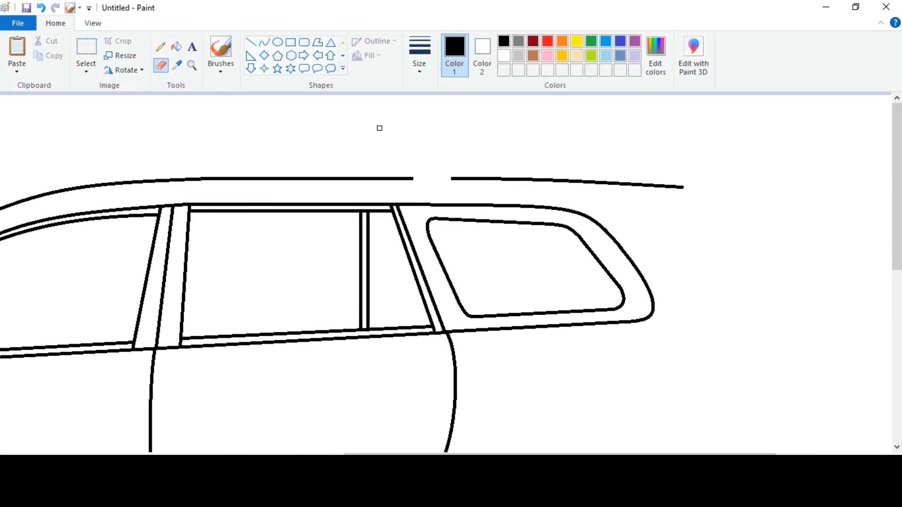
{"action": "left_click", "coordinate": [251, 42]}
{"action": "scroll", "coordinate": [520, 439], "scroll_direction": "right", "scroll_amount": 3}
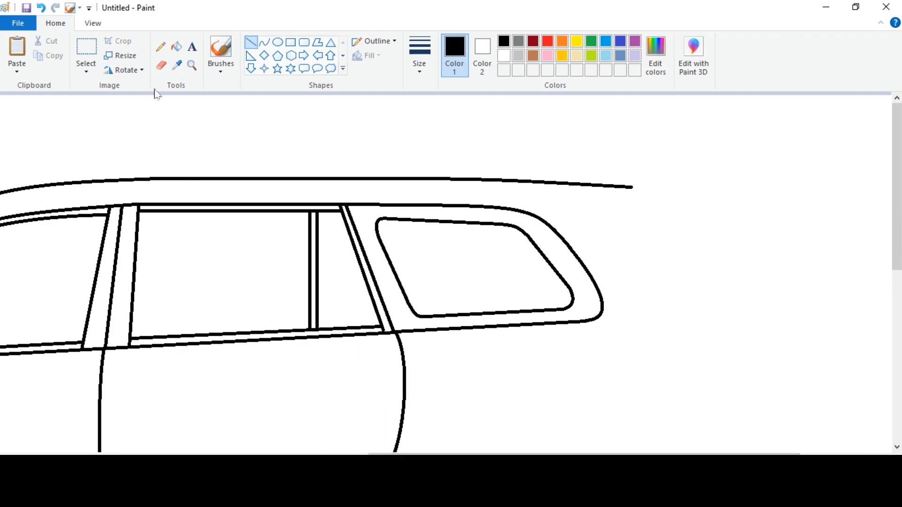
Erase the slanted rear side of the quarter window's inner outline and redraw it as an outward-bowed curve.
{"action": "left_click", "coordinate": [161, 65]}
{"action": "left_click", "coordinate": [264, 43]}
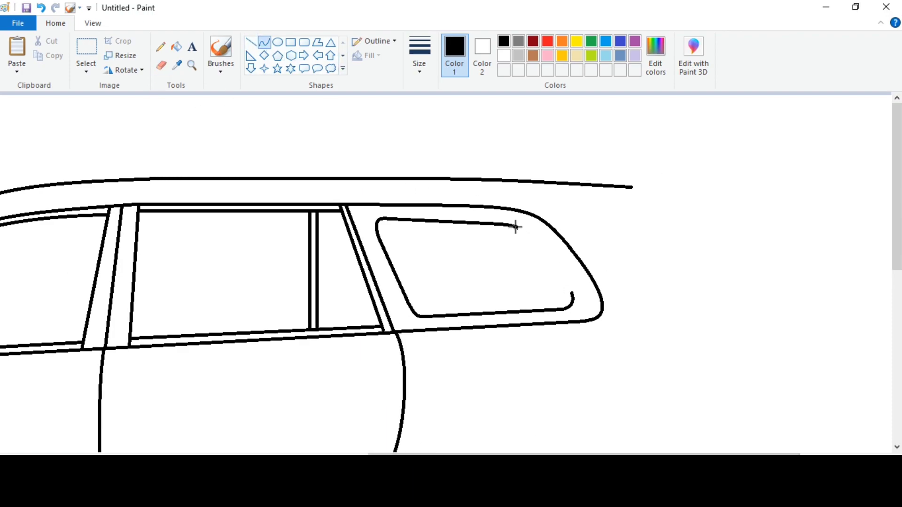
{"action": "left_click_drag", "start_coordinate": [572, 293], "coordinate": [557, 261]}
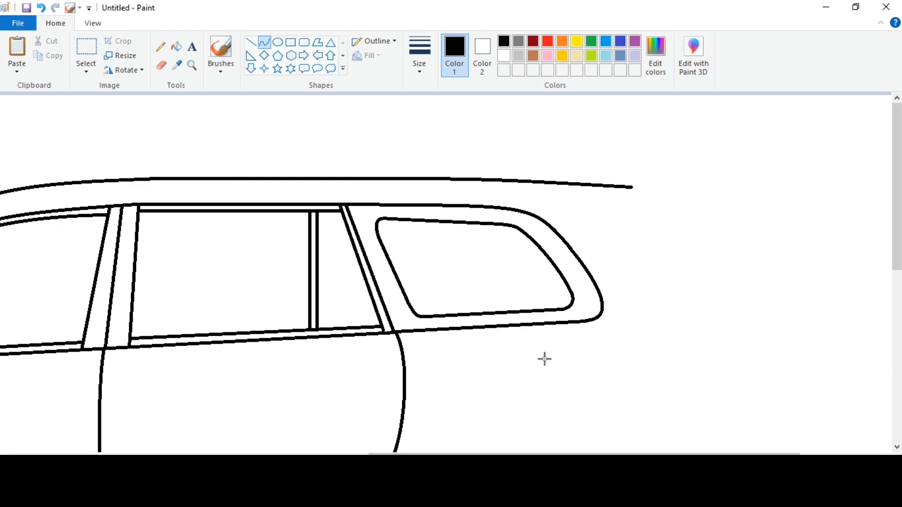
Draw the curved rear profile down from the roof's end and a gently rising bumper bottom line from the rear wheel arch.
{"action": "left_click_drag", "start_coordinate": [573, 454], "coordinate": [654, 454]}
{"action": "left_click_drag", "start_coordinate": [896, 187], "coordinate": [896, 218]}
{"action": "left_click", "coordinate": [161, 65]}
{"action": "left_click", "coordinate": [265, 43]}
{"action": "mouse_move", "coordinate": [461, 120]}
{"action": "left_mouse_down"}
{"action": "mouse_move", "coordinate": [528, 266]}
{"action": "mouse_move", "coordinate": [534, 393]}
{"action": "left_mouse_up"}
{"action": "mouse_move", "coordinate": [489, 155]}
{"action": "left_mouse_down"}
{"action": "mouse_move", "coordinate": [481, 131]}
{"action": "mouse_move", "coordinate": [545, 239]}
{"action": "mouse_move", "coordinate": [536, 203]}
{"action": "left_mouse_up"}
{"action": "left_click_drag", "start_coordinate": [540, 258], "coordinate": [548, 257]}
{"action": "left_click_drag", "start_coordinate": [461, 257], "coordinate": [496, 239]}
{"action": "left_click", "coordinate": [600, 267]}
{"action": "scroll", "coordinate": [453, 376], "scroll_direction": "down", "scroll_amount": 3}
Trim the bumper's lower line and draw the bumper's curved rear edge, joined to the rear profile by a short line.
{"action": "left_click", "coordinate": [161, 65]}
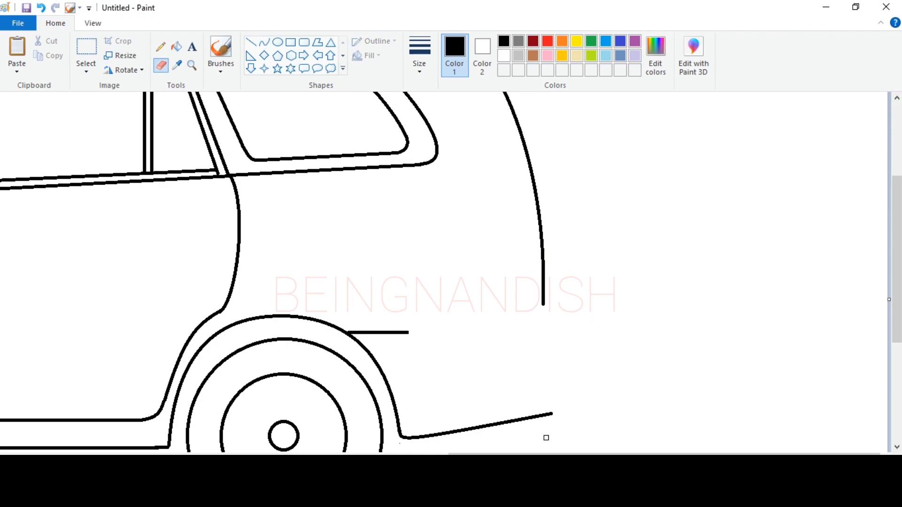
{"action": "left_click", "coordinate": [265, 44]}
{"action": "left_click_drag", "start_coordinate": [565, 396], "coordinate": [553, 309]}
{"action": "mouse_move", "coordinate": [553, 357]}
{"action": "left_mouse_down"}
{"action": "mouse_move", "coordinate": [552, 409]}
{"action": "mouse_move", "coordinate": [561, 356]}
{"action": "left_mouse_up"}
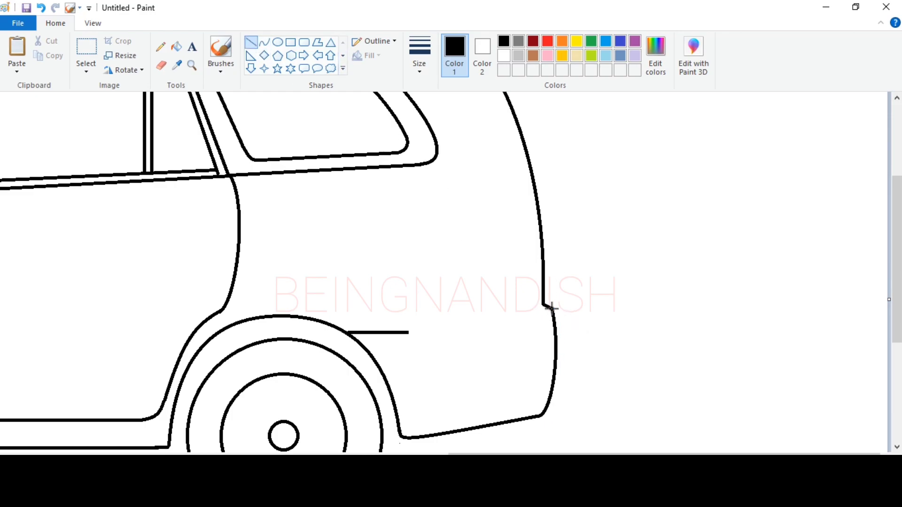
Draw the rear window's front edge as a hooked curve from the roof corner continuing down along the rear pillar.
{"action": "scroll", "coordinate": [562, 253], "scroll_direction": "up", "scroll_amount": 2}
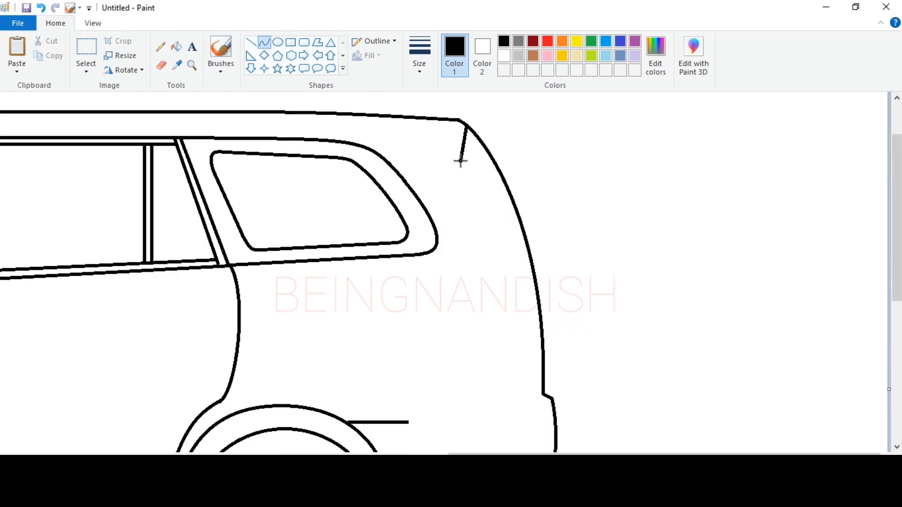
{"action": "left_click_drag", "start_coordinate": [446, 135], "coordinate": [457, 146]}
{"action": "left_click_drag", "start_coordinate": [495, 246], "coordinate": [500, 251]}
{"action": "left_click_drag", "start_coordinate": [483, 193], "coordinate": [482, 199]}
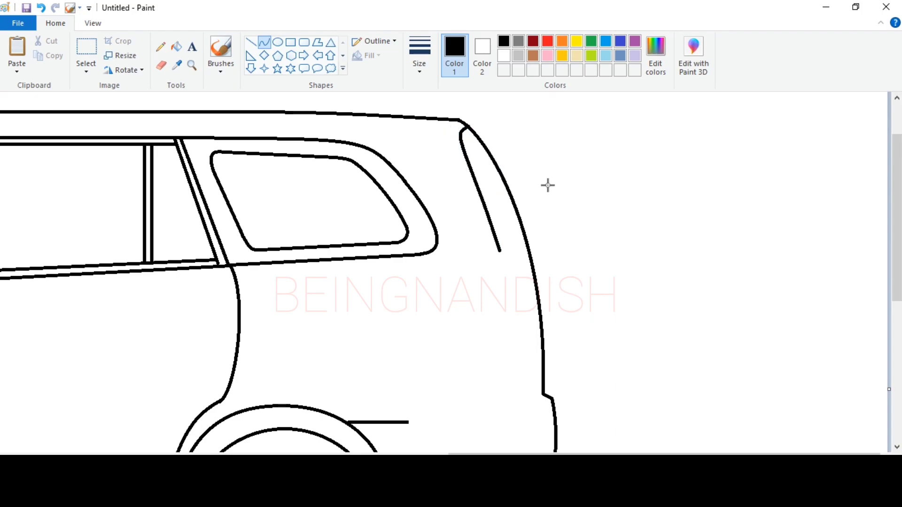
{"action": "left_click_drag", "start_coordinate": [407, 422], "coordinate": [503, 376]}
{"action": "mouse_move", "coordinate": [465, 400]}
{"action": "left_mouse_down"}
{"action": "mouse_move", "coordinate": [481, 418]}
{"action": "mouse_move", "coordinate": [481, 405]}
{"action": "mouse_move", "coordinate": [458, 417]}
{"action": "left_mouse_up"}
{"action": "left_click", "coordinate": [491, 419]}
{"action": "key", "text": "ctrl+z"}
{"action": "left_click", "coordinate": [481, 405]}
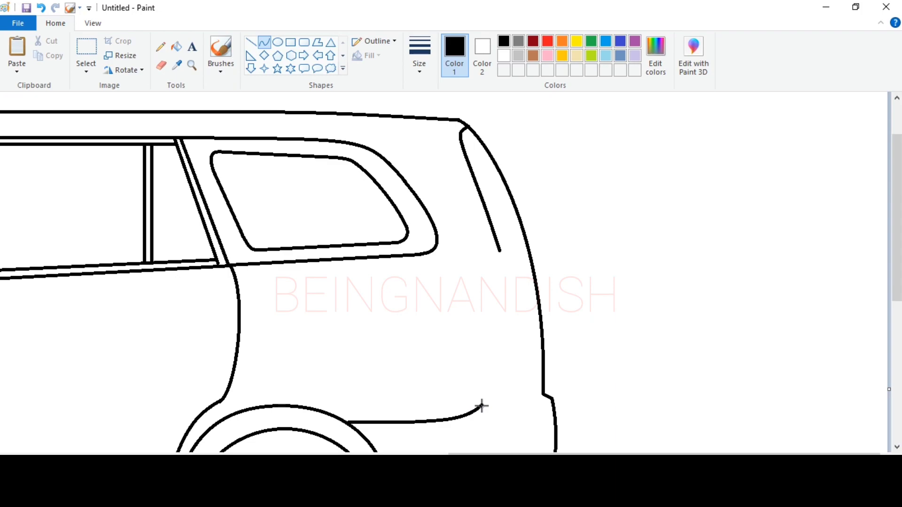
{"action": "key", "text": "ctrl+z"}
Extend the horizontal line behind the rear wheel arch rearward and bend it upward with a rounded curve.
{"action": "left_click", "coordinate": [250, 42]}
{"action": "mouse_move", "coordinate": [405, 422]}
{"action": "left_mouse_down"}
{"action": "mouse_move", "coordinate": [475, 418]}
{"action": "mouse_move", "coordinate": [508, 358]}
{"action": "mouse_move", "coordinate": [506, 316]}
{"action": "left_mouse_up"}
{"action": "left_click", "coordinate": [265, 43]}
{"action": "mouse_move", "coordinate": [510, 362]}
{"action": "left_mouse_down"}
{"action": "mouse_move", "coordinate": [514, 408]}
{"action": "mouse_move", "coordinate": [511, 381]}
{"action": "left_mouse_up"}
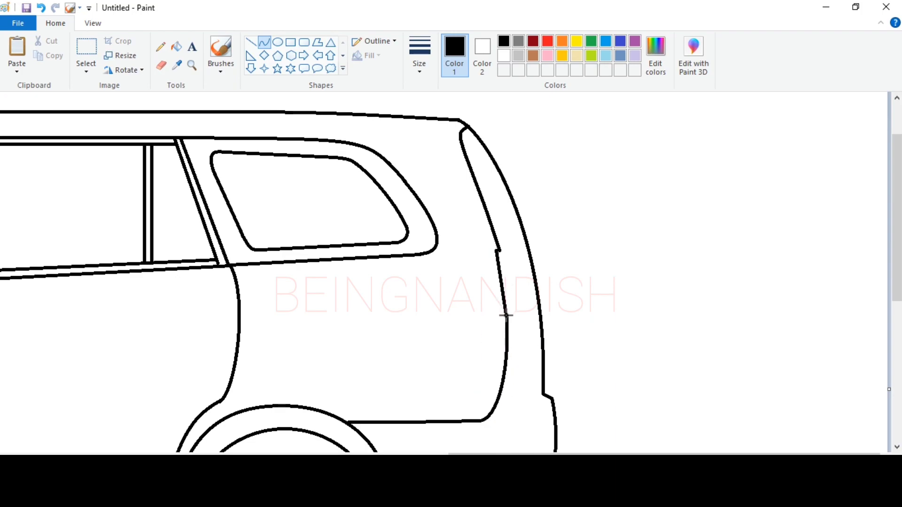
Join the rear pillar curve smoothly to the upward body curve below it.
{"action": "left_click_drag", "start_coordinate": [498, 250], "coordinate": [537, 357]}
{"action": "key", "text": "ctrl+z"}
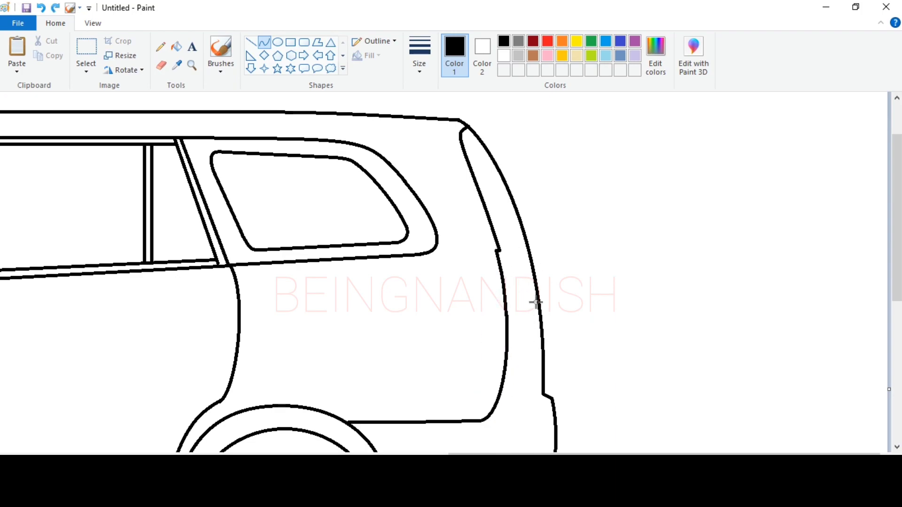
{"action": "left_click_drag", "start_coordinate": [499, 251], "coordinate": [506, 317]}
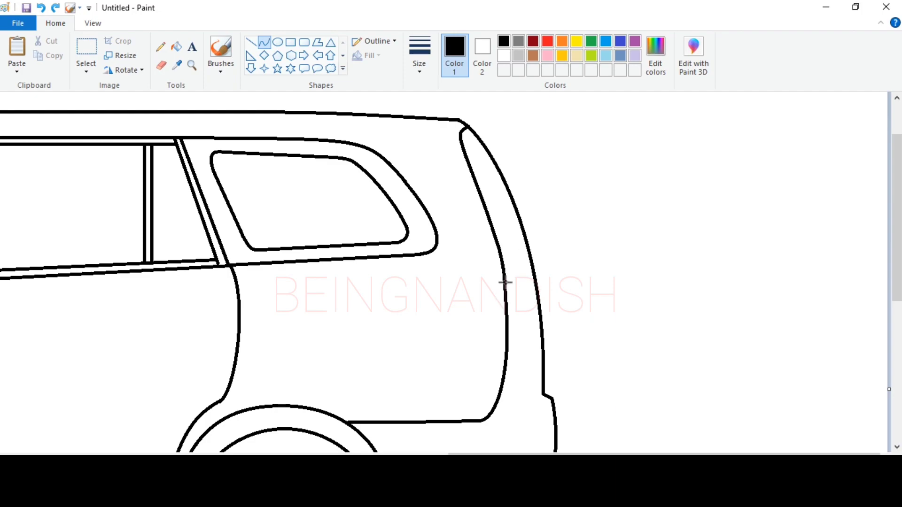
Outline the tail lamp with a curved outer edge and a straight horizontal bottom line.
{"action": "left_click_drag", "start_coordinate": [503, 259], "coordinate": [535, 368]}
{"action": "left_click_drag", "start_coordinate": [526, 320], "coordinate": [535, 283]}
{"action": "left_click", "coordinate": [535, 283]}
{"action": "left_click_drag", "start_coordinate": [521, 367], "coordinate": [522, 376]}
{"action": "left_click_drag", "start_coordinate": [535, 314], "coordinate": [538, 314]}
{"action": "left_click", "coordinate": [251, 43]}
{"action": "left_click_drag", "start_coordinate": [539, 378], "coordinate": [518, 379]}
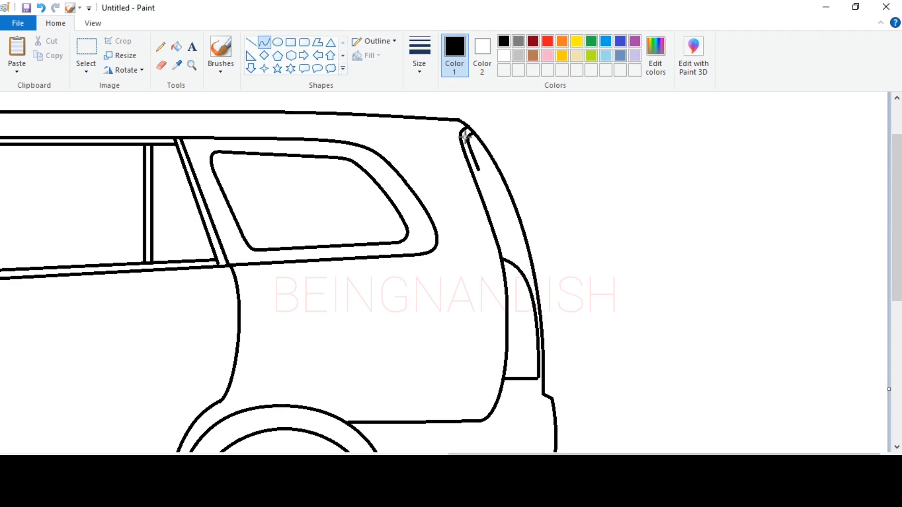
Extend the rear window's inner edge down to the tail lamp and close its lower end with a short horizontal line.
{"action": "left_click_drag", "start_coordinate": [487, 198], "coordinate": [509, 261]}
{"action": "left_click", "coordinate": [495, 219]}
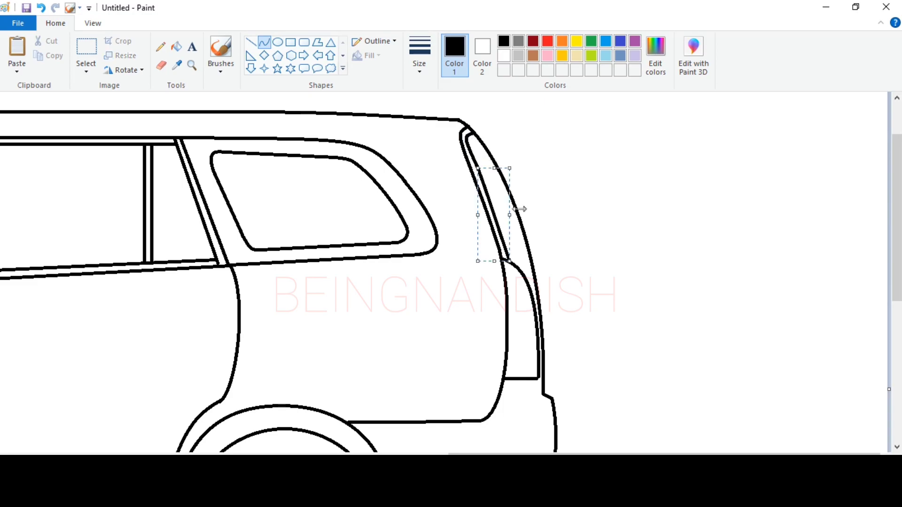
{"action": "left_click", "coordinate": [251, 42]}
{"action": "left_click", "coordinate": [92, 23]}
{"action": "left_click", "coordinate": [44, 55]}
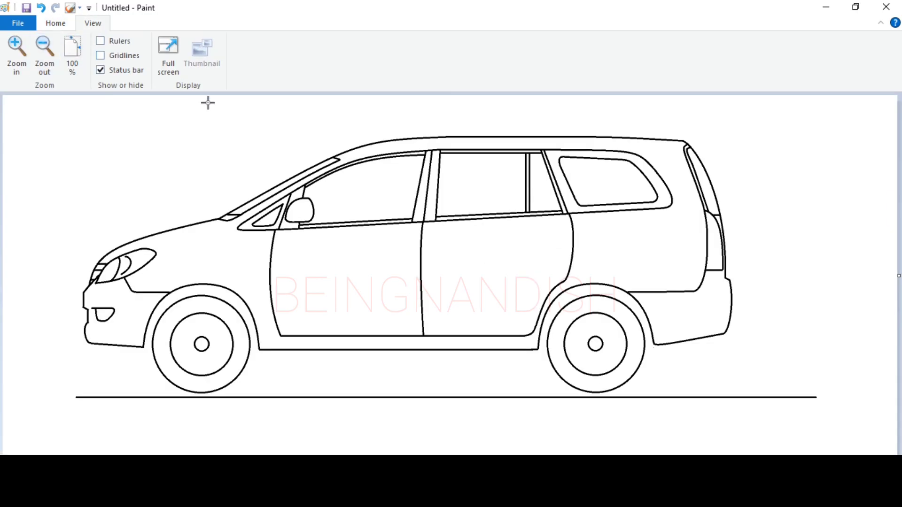
Erase breaks in the outer rear profile, fill its segments with white to remove them, and return to the black Curve tool.
{"action": "left_click", "coordinate": [26, 63]}
{"action": "scroll", "coordinate": [582, 332], "scroll_direction": "right", "scroll_amount": 10}
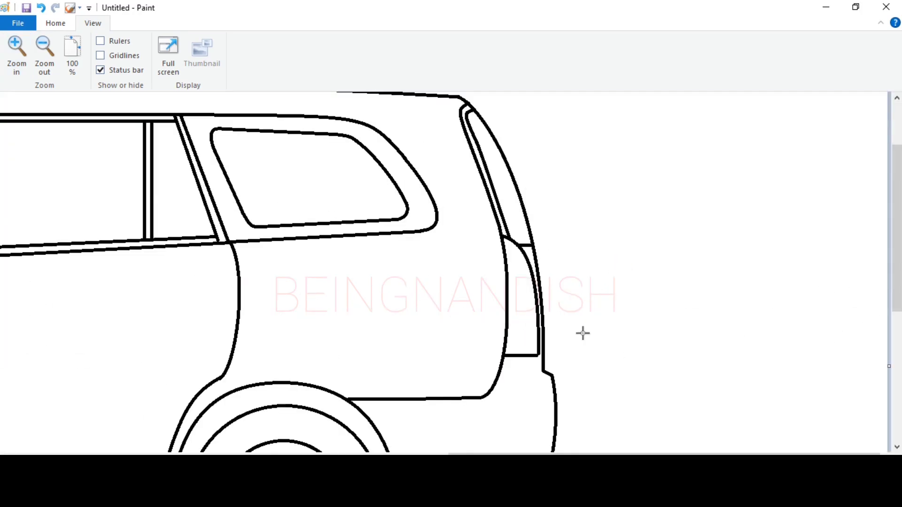
{"action": "left_click", "coordinate": [56, 23]}
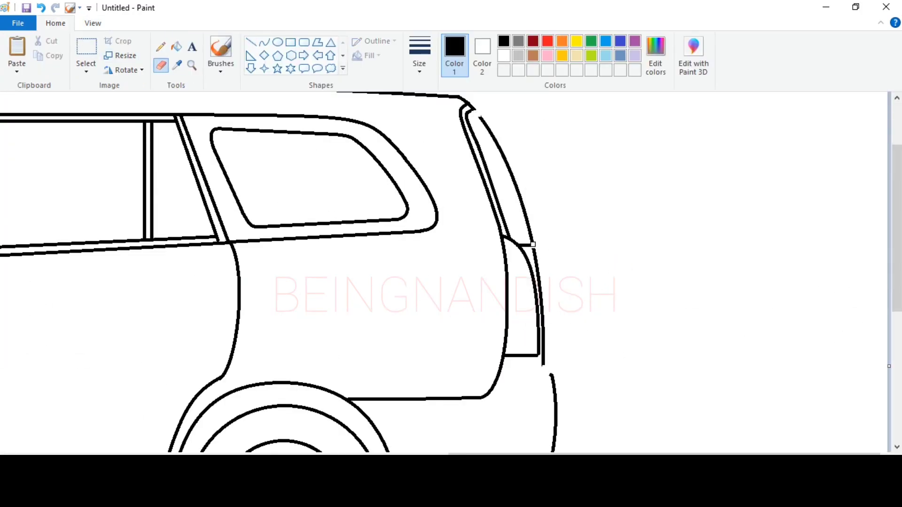
{"action": "left_click", "coordinate": [176, 47]}
{"action": "left_click", "coordinate": [503, 56]}
{"action": "left_click", "coordinate": [518, 190]}
{"action": "left_click", "coordinate": [537, 267]}
{"action": "left_click", "coordinate": [264, 42]}
{"action": "left_click", "coordinate": [503, 41]}
{"action": "left_click_drag", "start_coordinate": [471, 109], "coordinate": [551, 370]}
{"action": "left_click_drag", "start_coordinate": [494, 127], "coordinate": [551, 195]}
{"action": "key", "text": "ctrl+z"}
Redraw the rear window's outer edge as a bowed curve from the roof corner to the short horizontal line.
{"action": "mouse_move", "coordinate": [471, 108]}
{"action": "left_mouse_down"}
{"action": "mouse_move", "coordinate": [536, 246]}
{"action": "mouse_move", "coordinate": [493, 121]}
{"action": "mouse_move", "coordinate": [523, 167]}
{"action": "left_mouse_up"}
{"action": "left_click", "coordinate": [534, 245]}
{"action": "left_click_drag", "start_coordinate": [534, 245], "coordinate": [549, 373]}
{"action": "left_click_drag", "start_coordinate": [545, 310], "coordinate": [551, 337]}
{"action": "key", "text": "ctrl+z"}
Redraw the rear profile from the window's lower end to the bumper as a curve, and divide the tail lamp with two horizontal lines.
{"action": "left_click_drag", "start_coordinate": [535, 246], "coordinate": [549, 374]}
{"action": "mouse_move", "coordinate": [546, 315]}
{"action": "left_mouse_down"}
{"action": "mouse_move", "coordinate": [542, 258]}
{"action": "mouse_move", "coordinate": [551, 308]}
{"action": "left_mouse_up"}
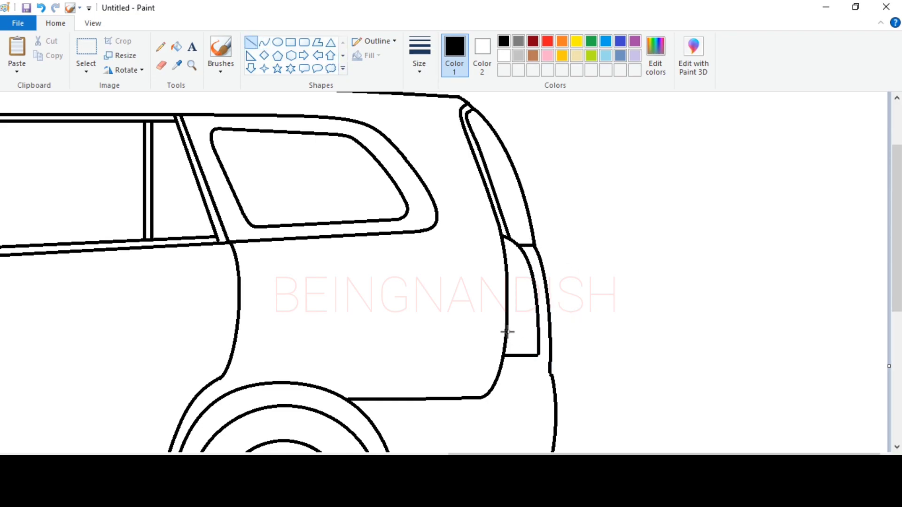
{"action": "left_click", "coordinate": [93, 23]}
{"action": "left_click", "coordinate": [44, 55]}
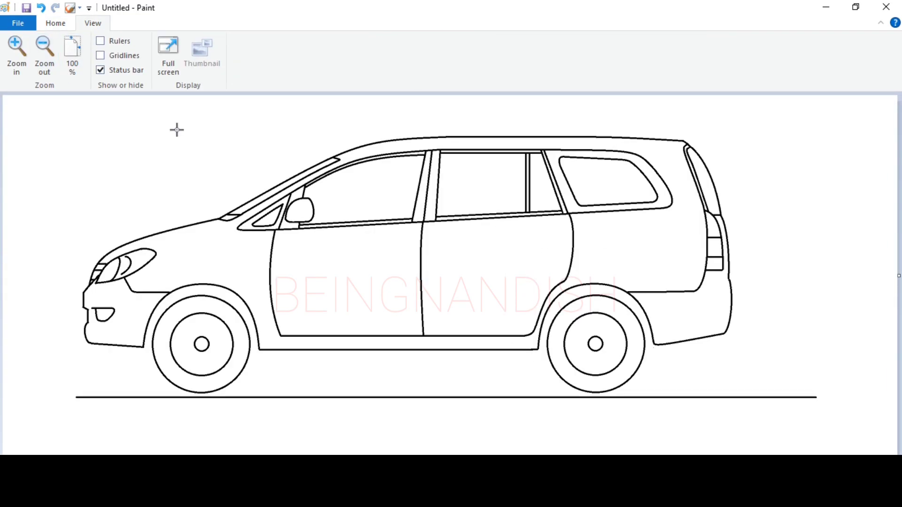
Draw short lines between the wheel arch ends and tyres, and a straight line along the sill between both arches.
{"action": "left_click", "coordinate": [56, 23]}
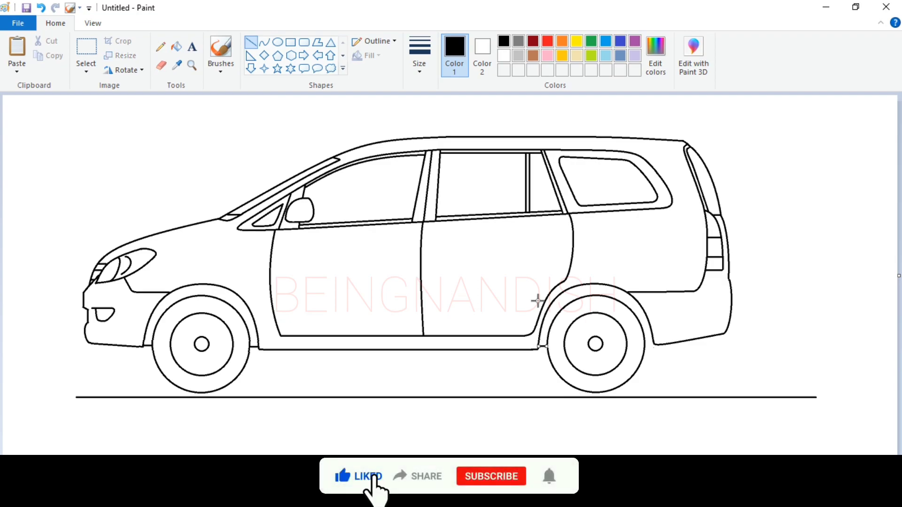
{"action": "mouse_move", "coordinate": [259, 340]}
{"action": "left_mouse_down"}
{"action": "mouse_move", "coordinate": [511, 358]}
{"action": "mouse_move", "coordinate": [537, 341]}
{"action": "left_mouse_up"}
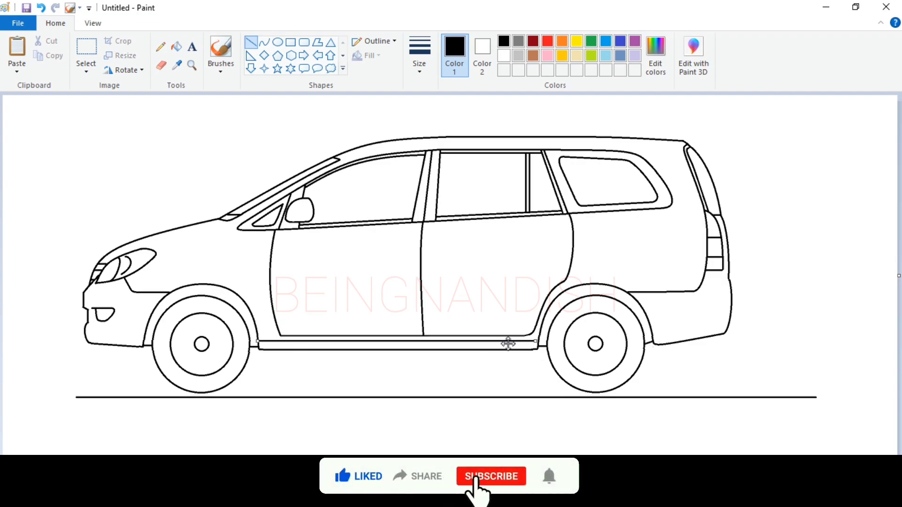
{"action": "left_click", "coordinate": [470, 287]}
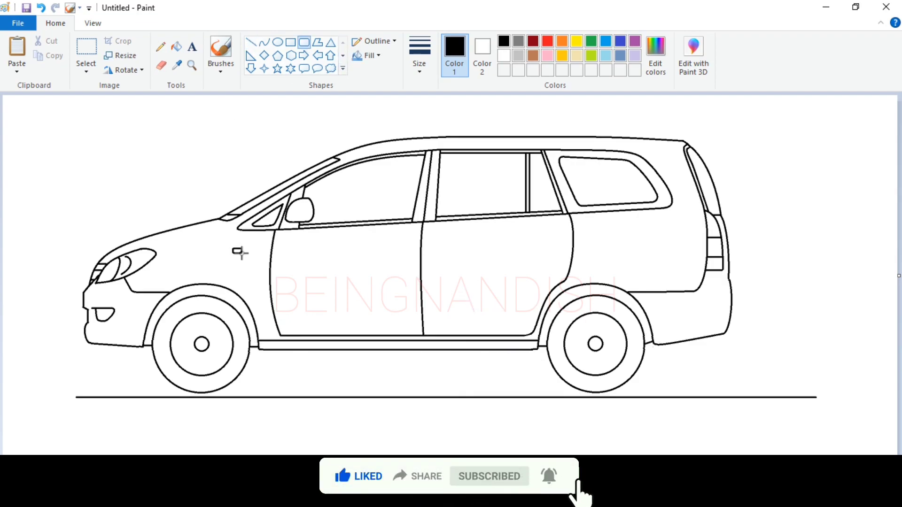
Draw a thin curve along the bonnet from the headlamp to the windscreen base, and a thin horizontal line across the lower front bumper.
{"action": "left_click", "coordinate": [93, 23]}
{"action": "left_click", "coordinate": [17, 51]}
{"action": "left_click", "coordinate": [71, 23]}
{"action": "left_click", "coordinate": [264, 42]}
{"action": "left_click_drag", "start_coordinate": [284, 220], "coordinate": [464, 192]}
{"action": "left_click", "coordinate": [463, 192]}
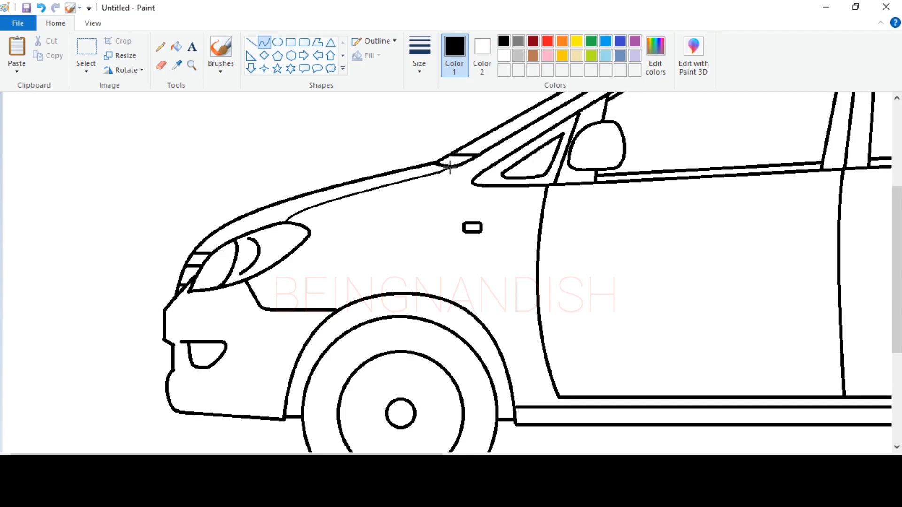
{"action": "left_click", "coordinate": [251, 42]}
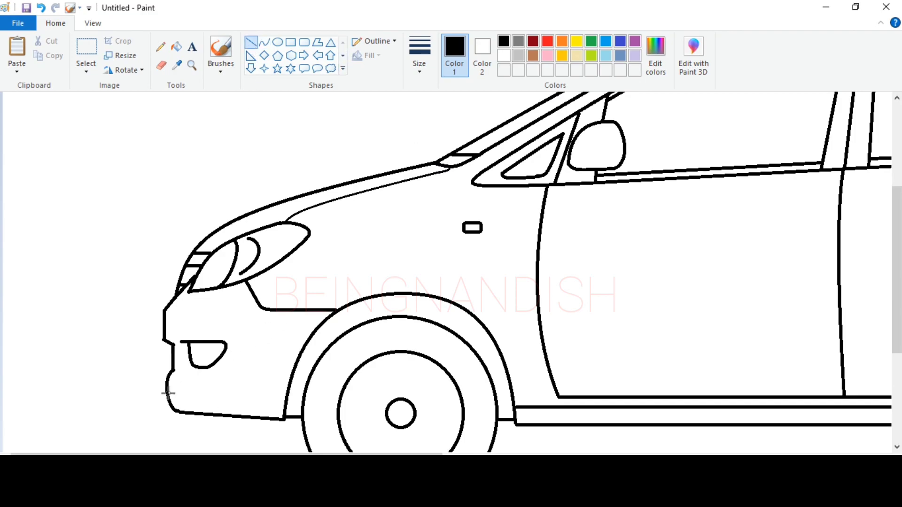
Erase the line stub sticking out in front of the fog lamp, and draw a thin curve inside the lamp.
{"action": "left_click", "coordinate": [161, 65]}
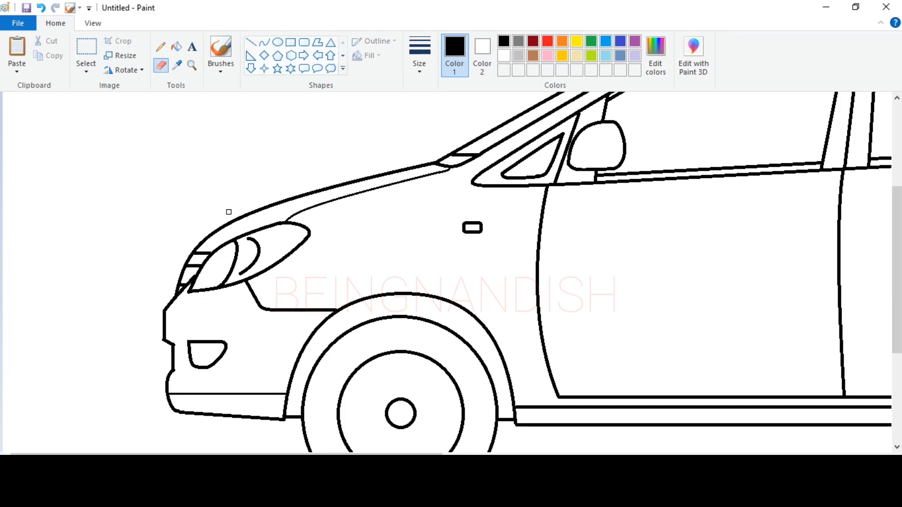
{"action": "left_click", "coordinate": [265, 42]}
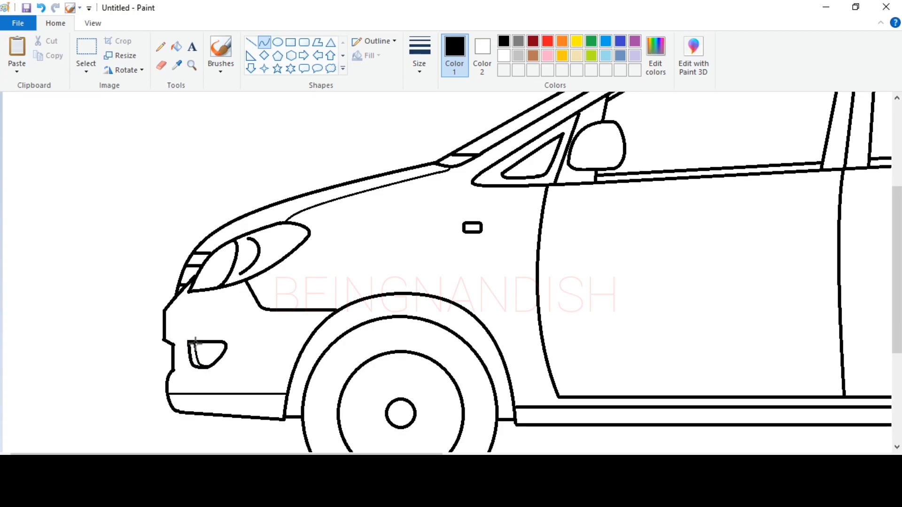
Draw the front door handle near the door's rear edge from an ellipse and small rounded rectangles.
{"action": "scroll", "coordinate": [292, 326], "scroll_direction": "right", "scroll_amount": 9}
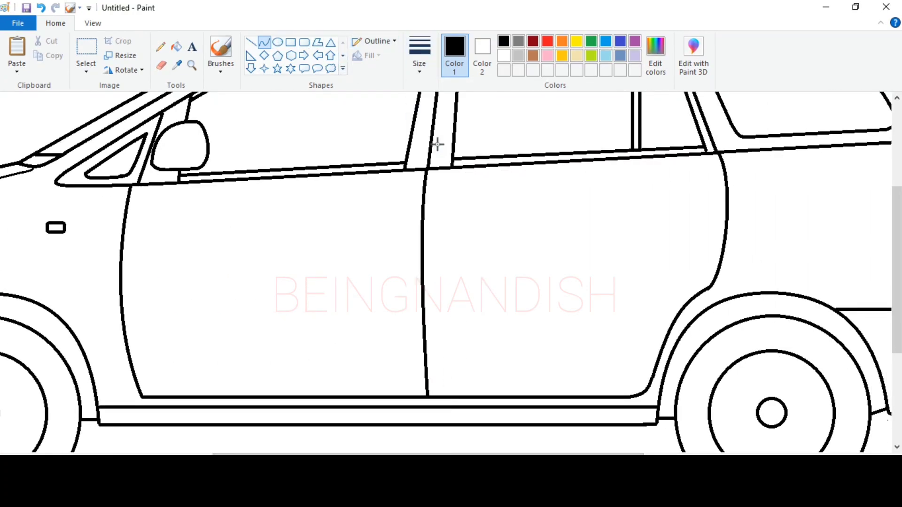
{"action": "left_click", "coordinate": [278, 42]}
{"action": "left_click_drag", "start_coordinate": [359, 198], "coordinate": [389, 222]}
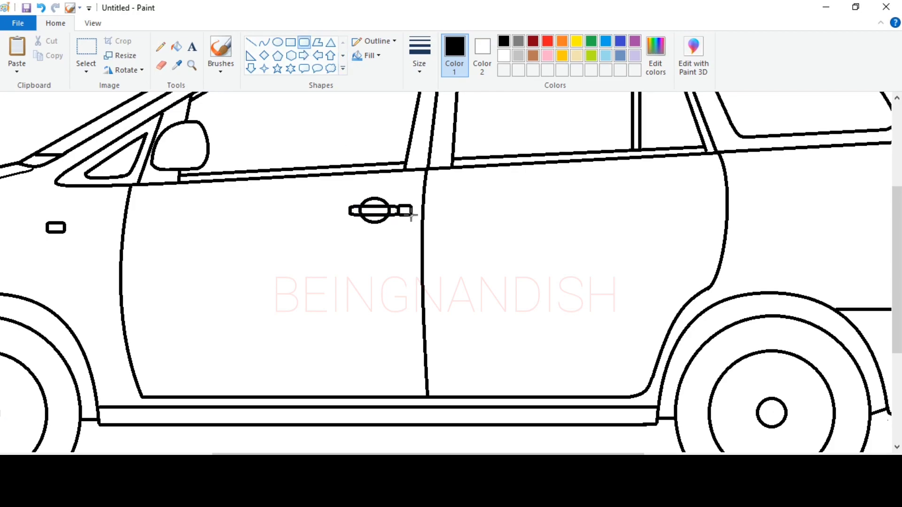
Copy the front door handle and place the duplicate near the upper rear edge of the rear door.
{"action": "left_click", "coordinate": [86, 52]}
{"action": "left_click_drag", "start_coordinate": [344, 193], "coordinate": [383, 209]}
{"action": "right_click", "coordinate": [392, 212]}
{"action": "left_click", "coordinate": [428, 236]}
{"action": "key", "text": "ctrl+v"}
{"action": "left_click_drag", "start_coordinate": [53, 111], "coordinate": [694, 190]}
{"action": "left_click", "coordinate": [525, 195]}
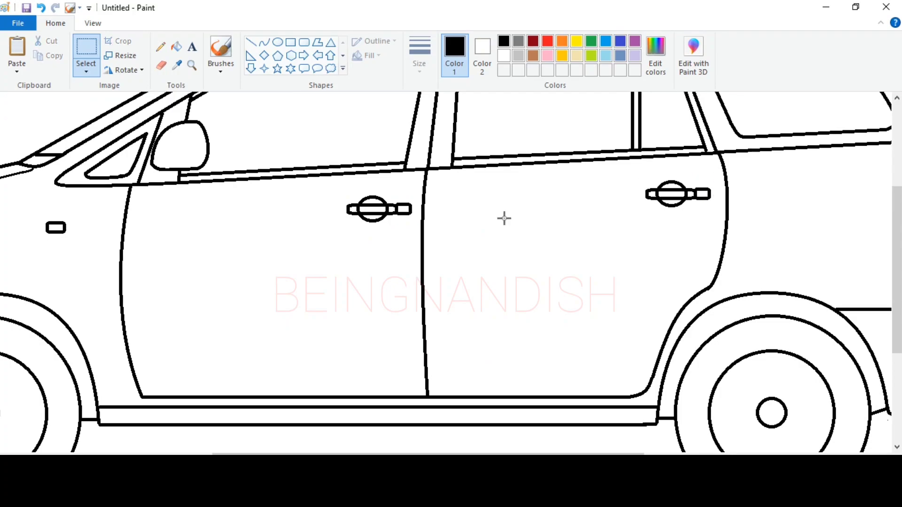
Draw a short thin line from the tail lamp's lower corner to the rear profile, and a thin slanted line across the lower rear bumper.
{"action": "scroll", "coordinate": [454, 314], "scroll_direction": "up", "scroll_amount": 3}
{"action": "left_click", "coordinate": [251, 43]}
{"action": "left_click_drag", "start_coordinate": [301, 453], "coordinate": [536, 454]}
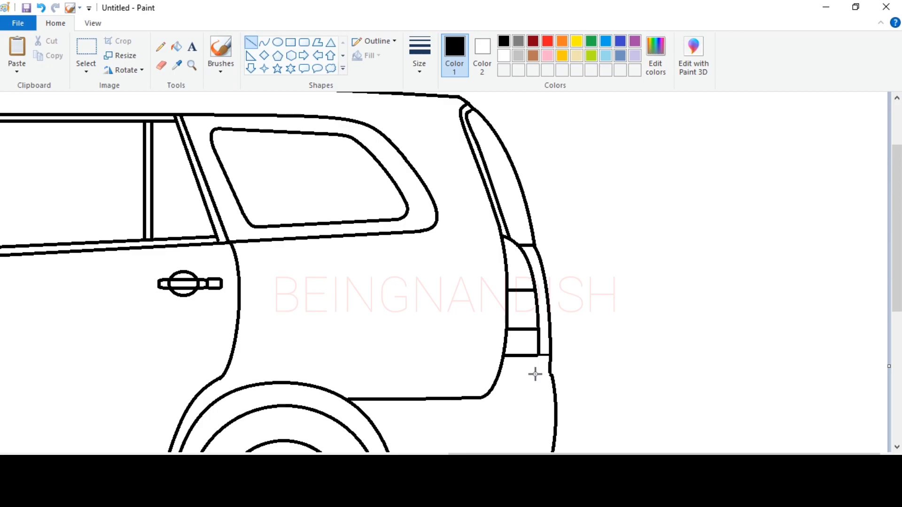
{"action": "scroll", "coordinate": [545, 376], "scroll_direction": "down", "scroll_amount": 3}
{"action": "left_click_drag", "start_coordinate": [397, 384], "coordinate": [550, 370]}
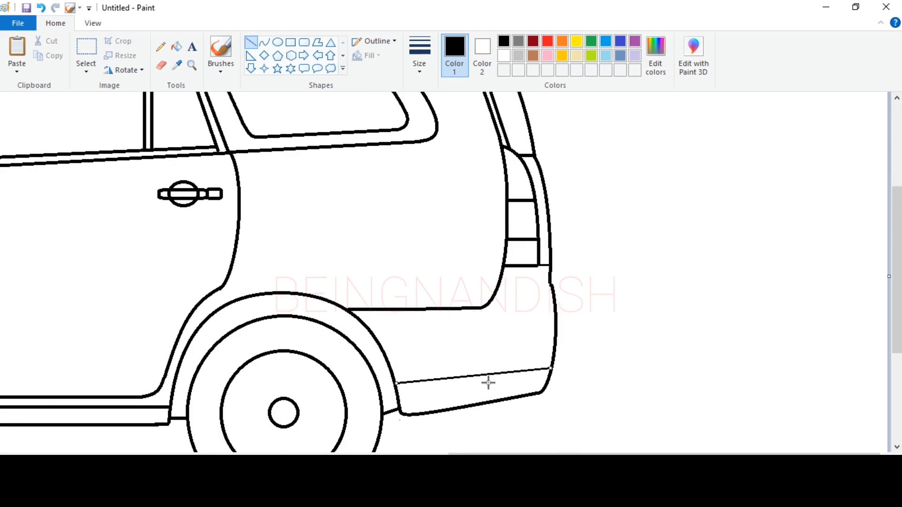
Add a short line just above the rear window's lower edge, and replace the roof line's rear end with a thicker curve meeting the window's top corner.
{"action": "scroll", "coordinate": [497, 338], "scroll_direction": "up", "scroll_amount": 3}
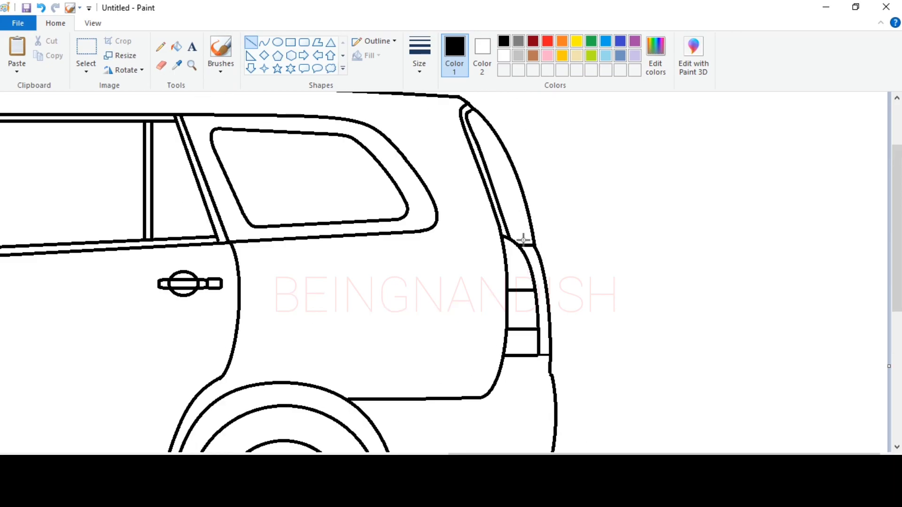
{"action": "scroll", "coordinate": [558, 192], "scroll_direction": "up", "scroll_amount": 3}
{"action": "left_click", "coordinate": [161, 65]}
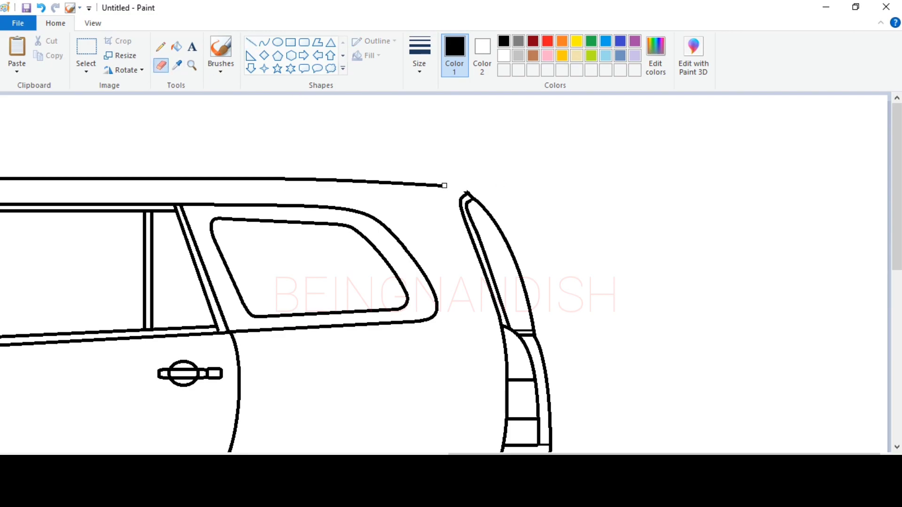
{"action": "left_click_drag", "start_coordinate": [450, 186], "coordinate": [437, 186]}
{"action": "left_click", "coordinate": [264, 42]}
{"action": "left_click", "coordinate": [416, 60]}
{"action": "left_click", "coordinate": [418, 144]}
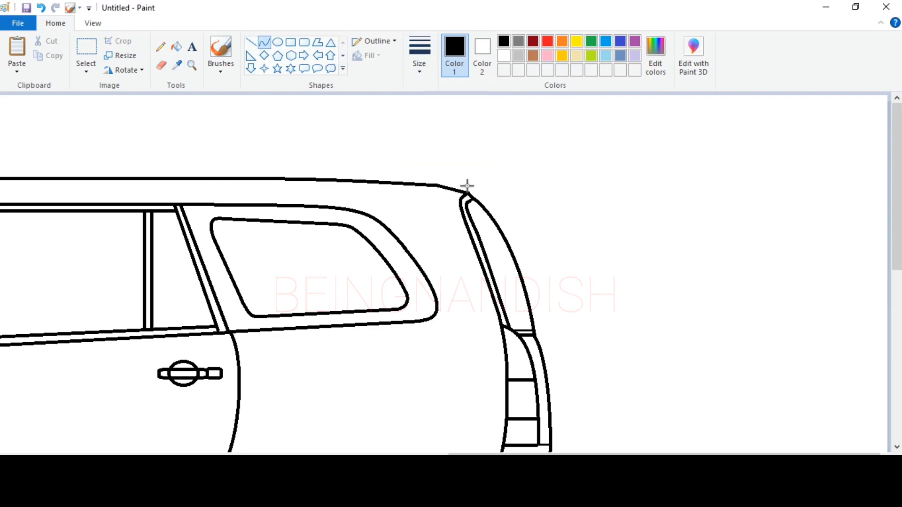
{"action": "left_click", "coordinate": [93, 23]}
{"action": "left_click", "coordinate": [45, 55]}
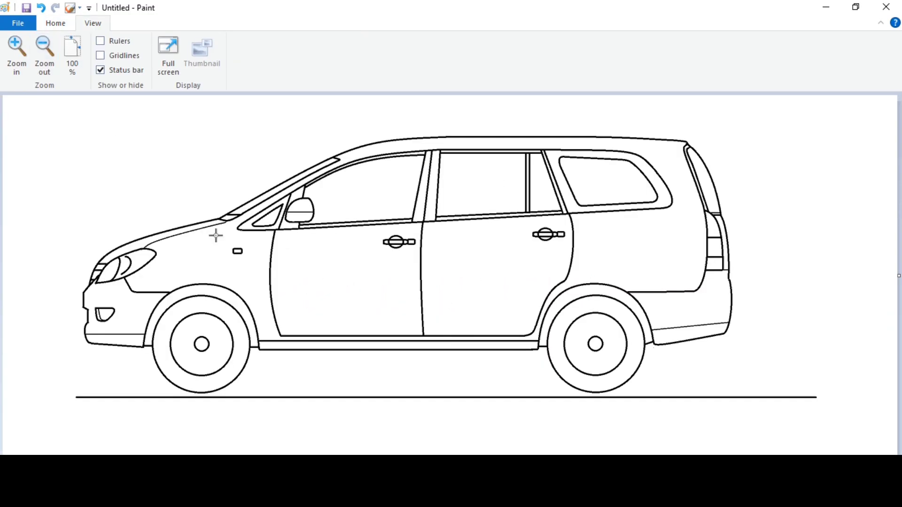